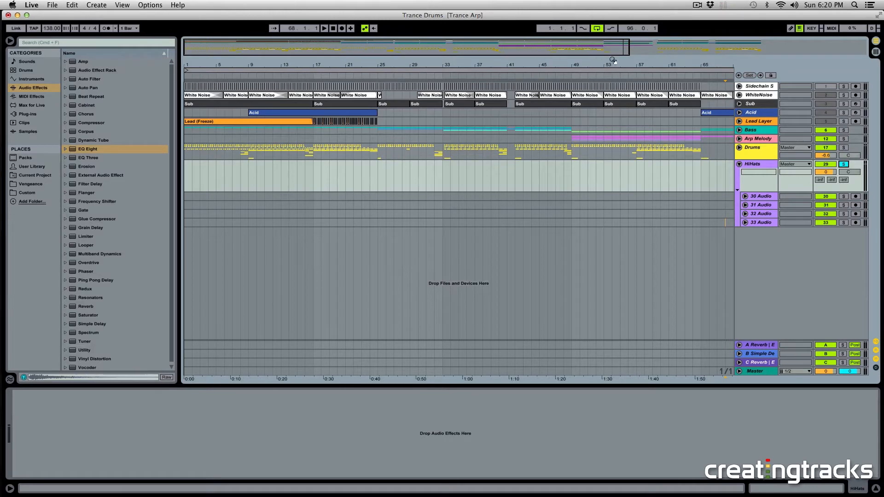
# Place the insert marker at bar 89 on the HiHats group track, just after the end of the arrangement
pyautogui.moveTo(613, 61); pyautogui.dragTo(614, 39)
pyautogui.moveTo(656, 181); pyautogui.dragTo(880, 266)
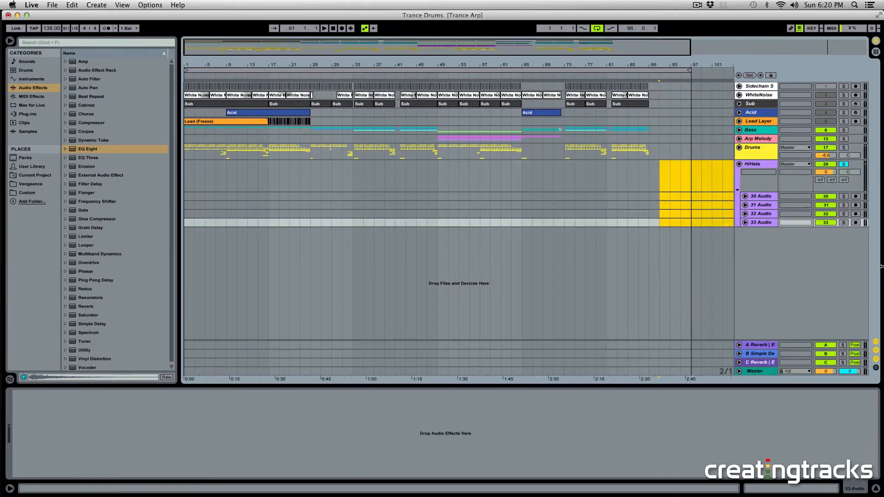
pyautogui.moveTo(727, 64); pyautogui.dragTo(636, 89)
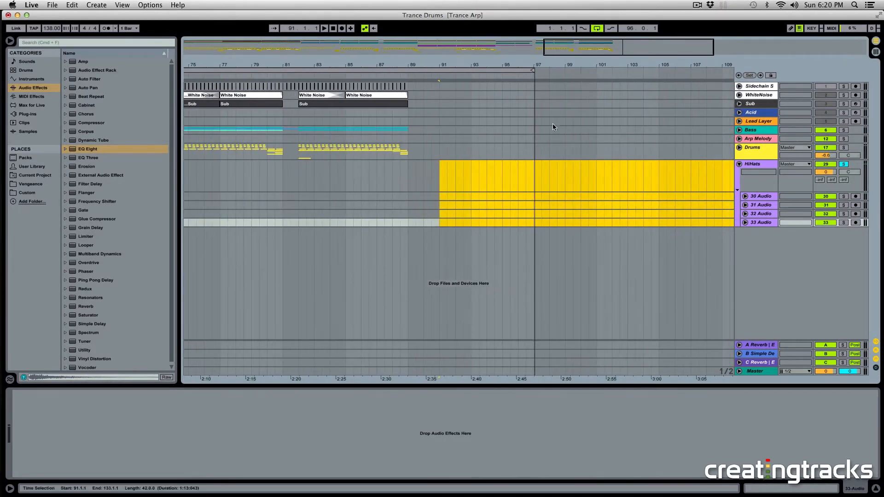
pyautogui.click(438, 179)
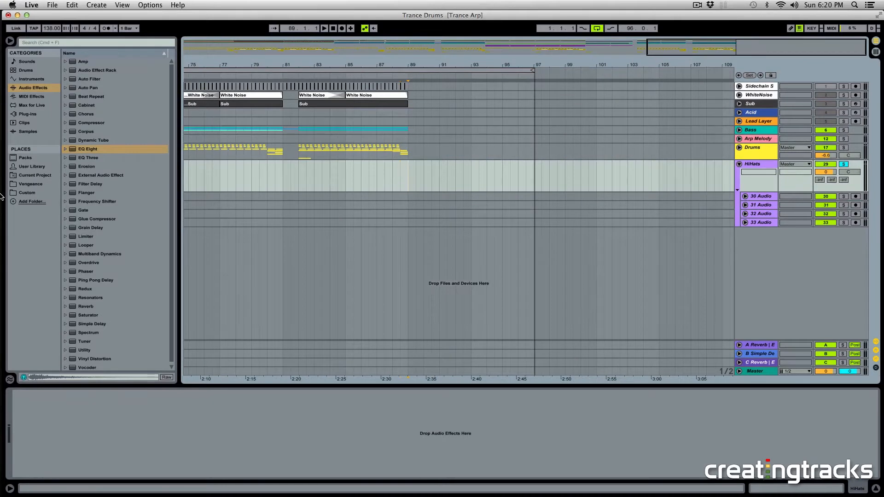
# Open the VEC4 Hihat Percussion Loops folder within VEC4 Loops 140 BPM in the Vengeance Essential Clubsounds Vol.4 samples
pyautogui.click(37, 185)
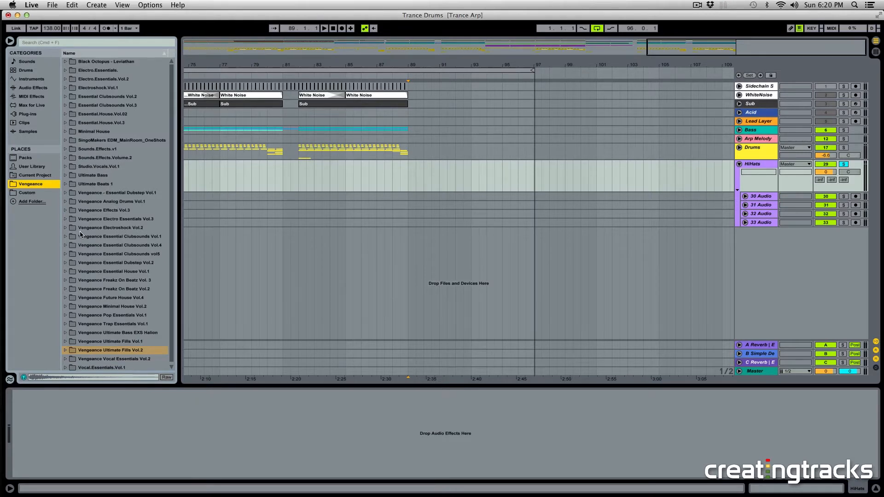
pyautogui.click(65, 245)
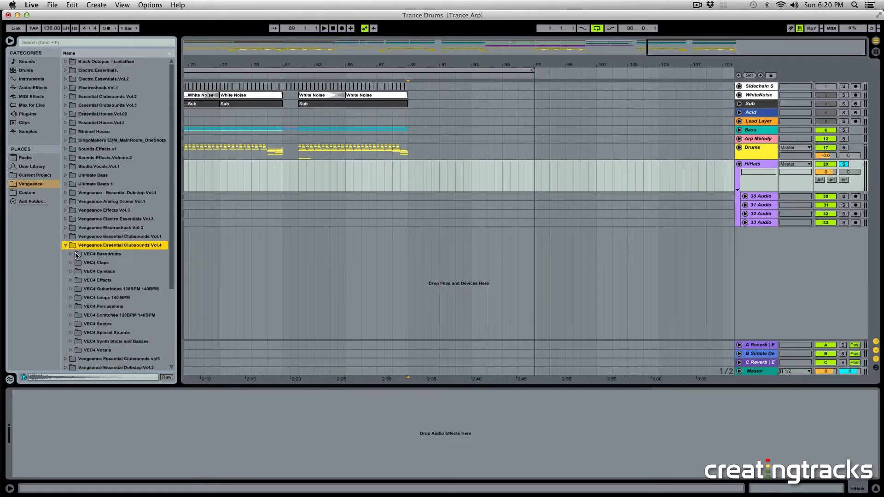
pyautogui.click(72, 287)
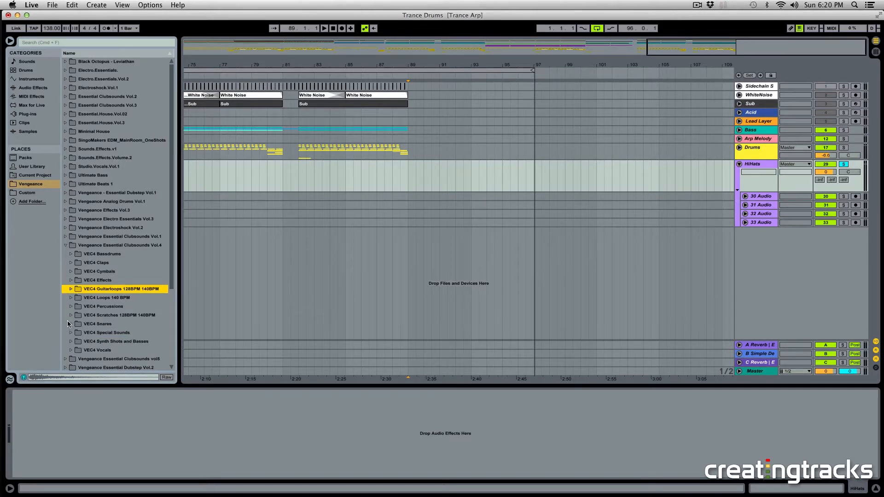
pyautogui.click(71, 298)
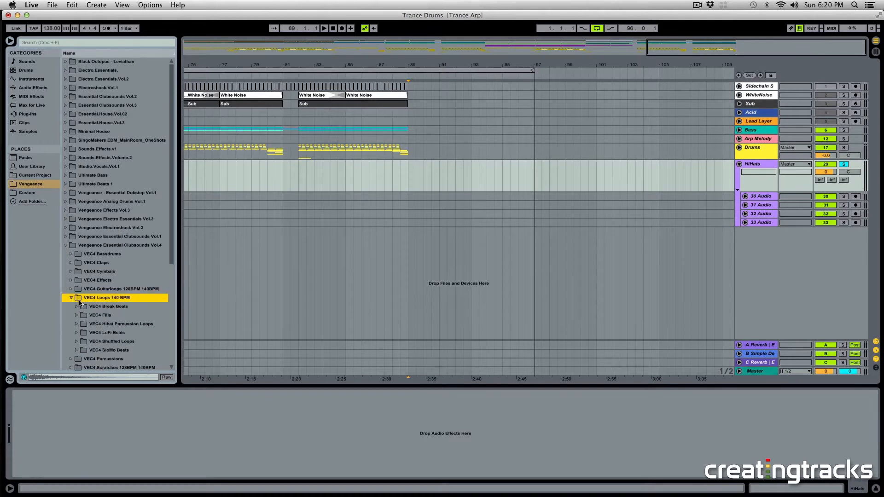
pyautogui.click(77, 324)
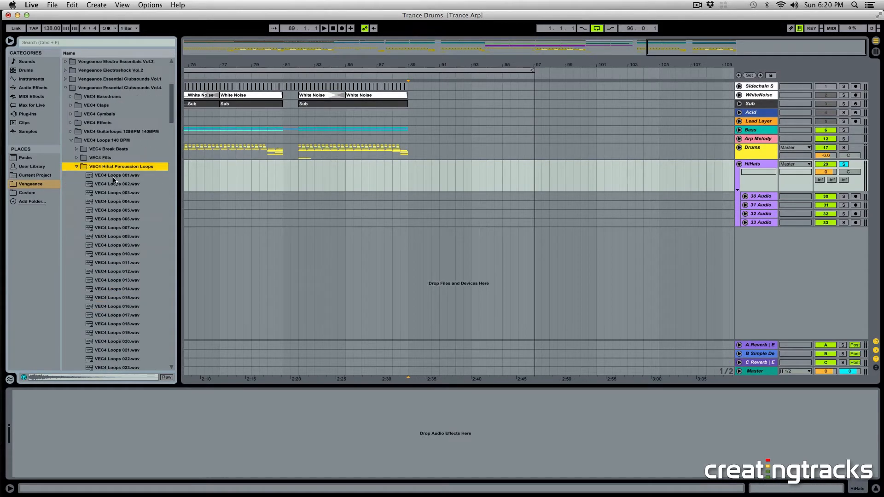
# Audition several hi-hat percussion loops and place VEC4 Loops 001.wav on the 30 Audio track at bar 89
pyautogui.click(114, 177)
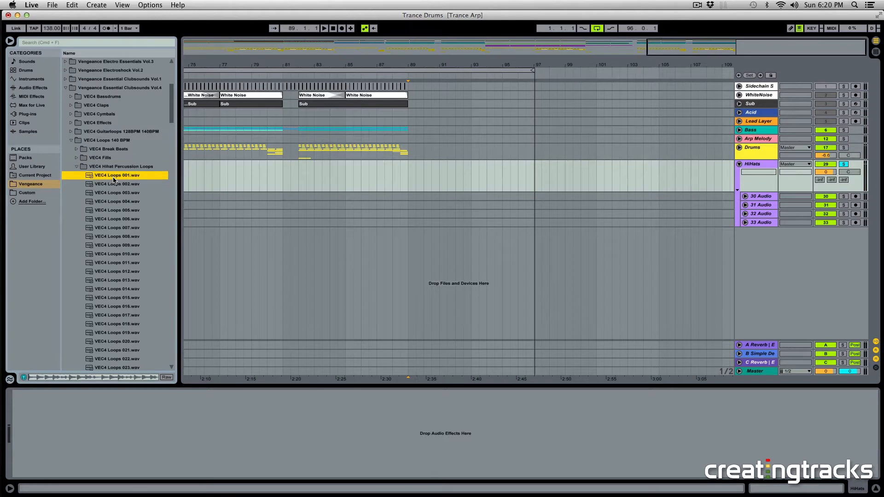
pyautogui.click(119, 210)
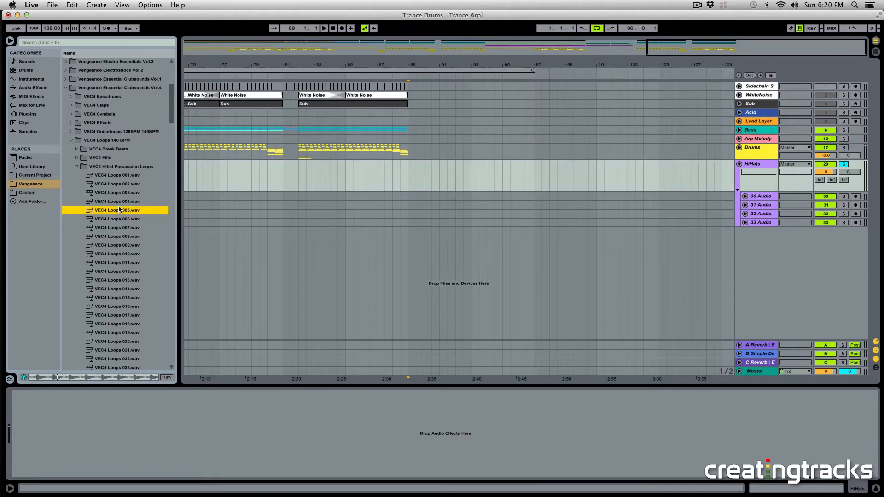
pyautogui.click(124, 236)
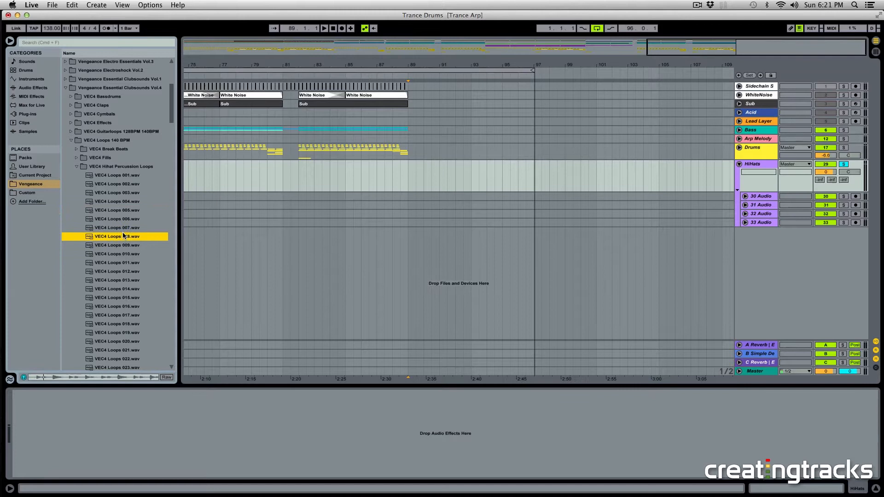
pyautogui.click(121, 263)
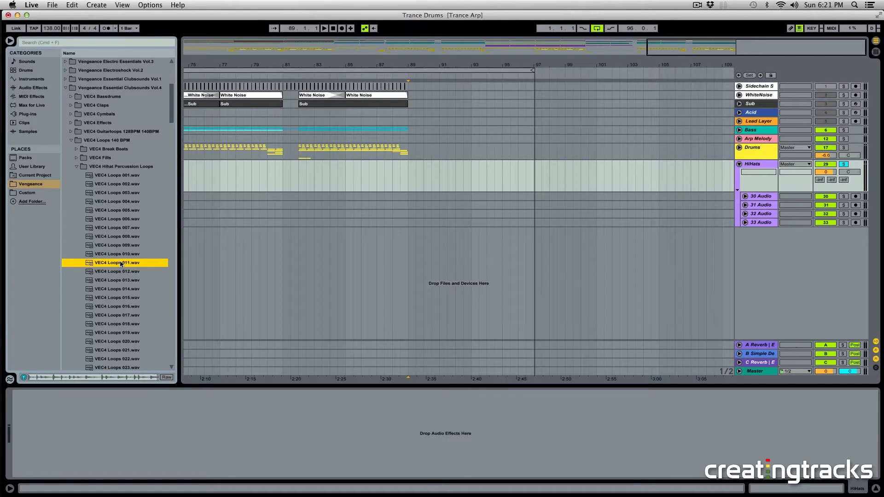
pyautogui.click(110, 176)
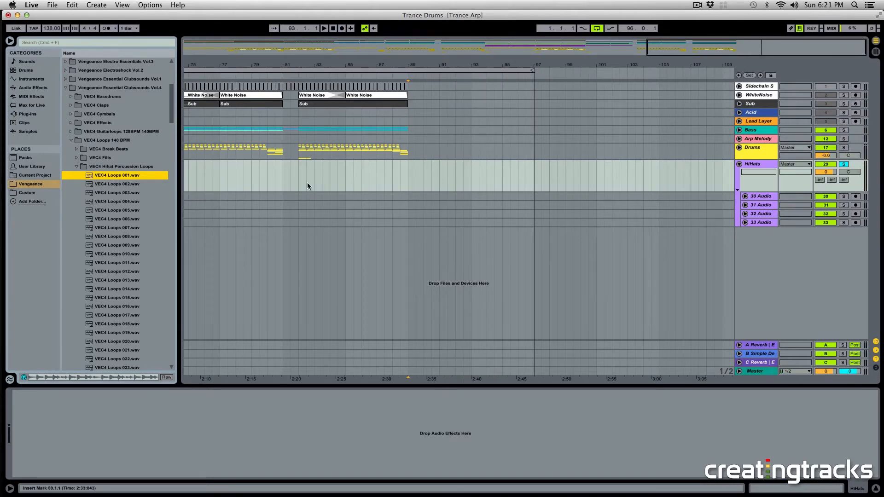
pyautogui.moveTo(134, 176); pyautogui.dragTo(409, 198)
# Unfold the four audio tracks, 30 Audio through 33 Audio, inside the HiHats group
pyautogui.click(761, 196)
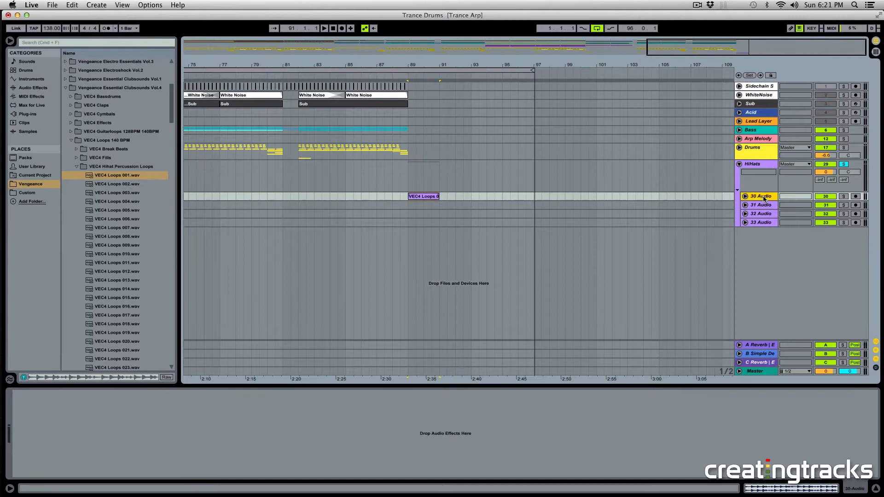
pyautogui.click(759, 222)
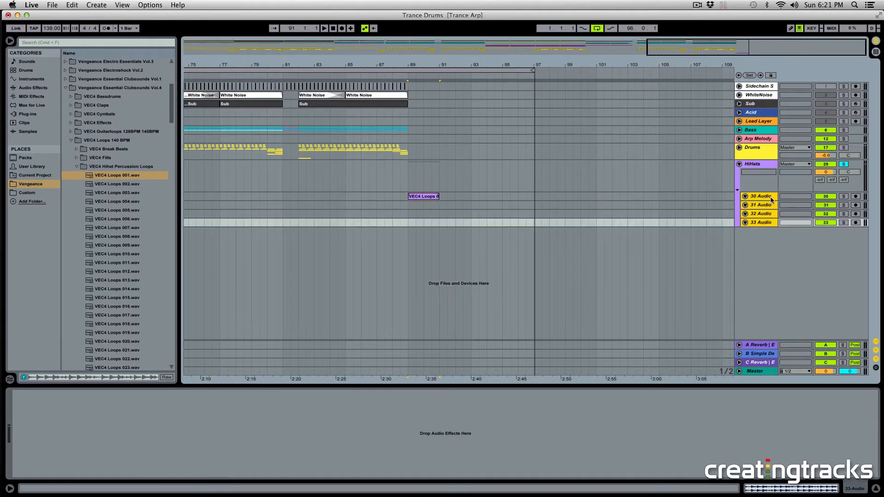
pyautogui.moveTo(770, 199); pyautogui.dragTo(770, 207)
# Play the loop from bar 89 and set the HiHats group volume to -8.6 dB
pyautogui.moveTo(437, 60); pyautogui.dragTo(437, 88)
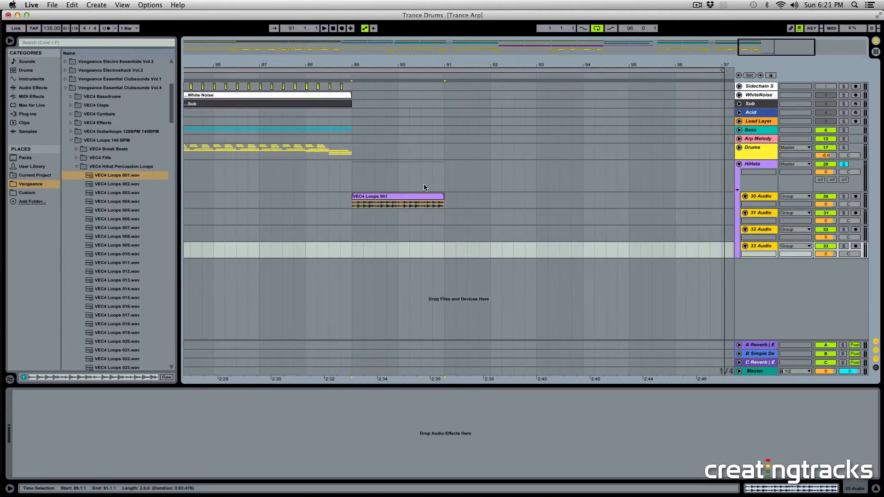
pyautogui.click(357, 208)
pyautogui.press('space')
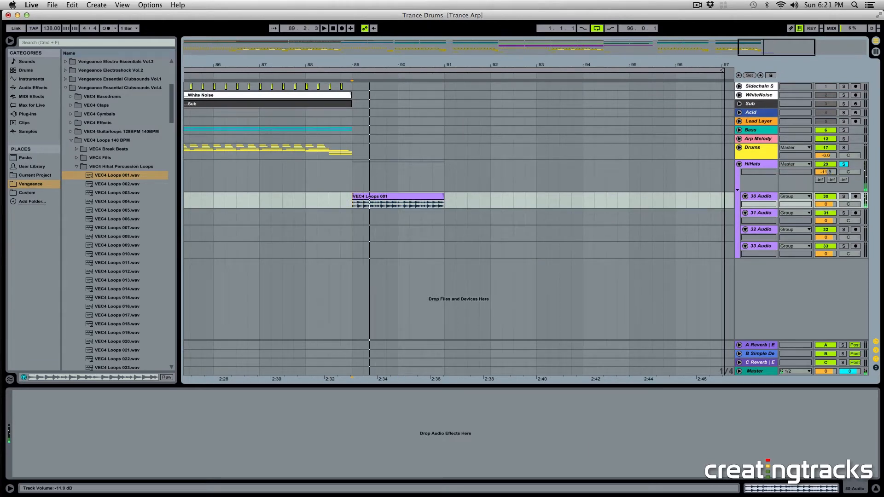
pyautogui.moveTo(827, 172); pyautogui.dragTo(827, 166)
pyautogui.press('space')
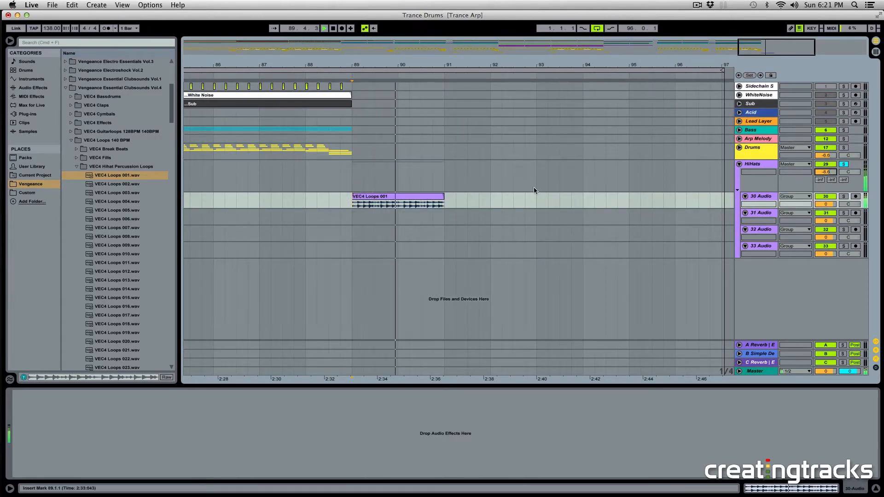
# Increase the height of the 30 Audio track to enlarge the loop's waveform, and stop playback
pyautogui.moveTo(769, 209); pyautogui.dragTo(769, 224)
pyautogui.press('space')
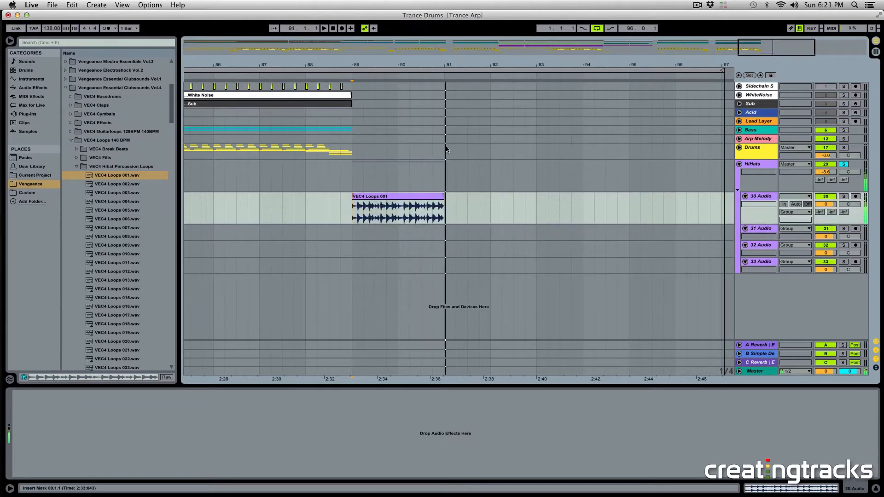
pyautogui.moveTo(366, 62); pyautogui.dragTo(366, 273)
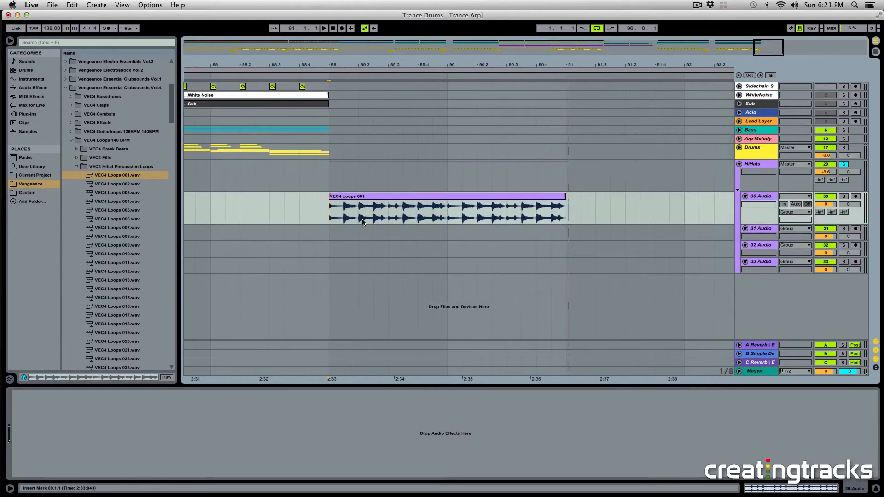
# Play the VEC4 Loops 001 clip from its start and examine where the hit around 89.2 falls in the waveform
pyautogui.moveTo(362, 222); pyautogui.dragTo(391, 222)
pyautogui.click(507, 222)
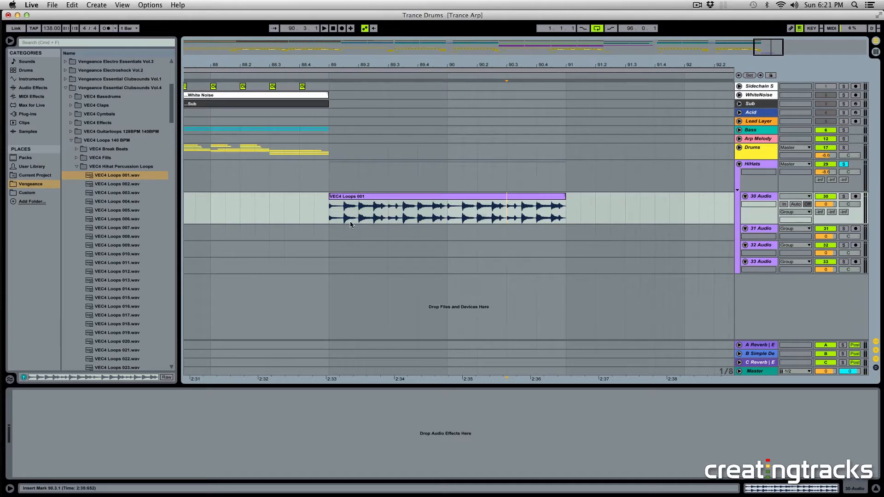
pyautogui.click(334, 220)
pyautogui.press('space')
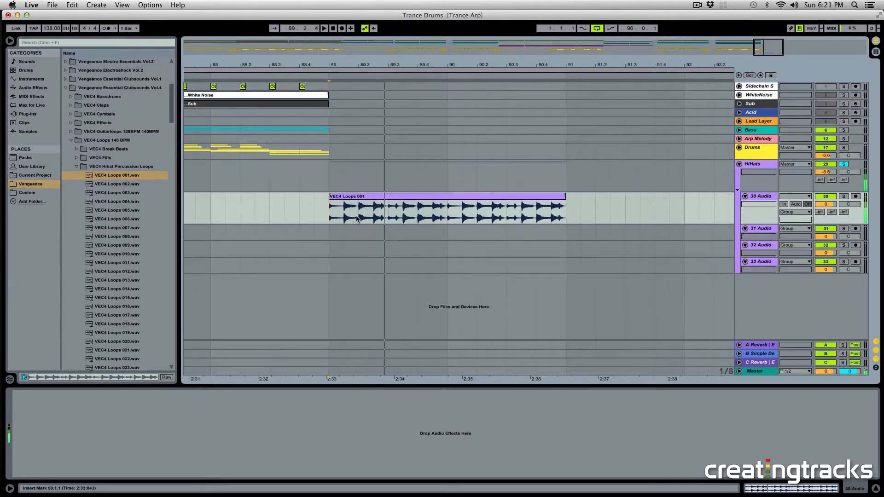
pyautogui.moveTo(359, 220); pyautogui.dragTo(368, 218)
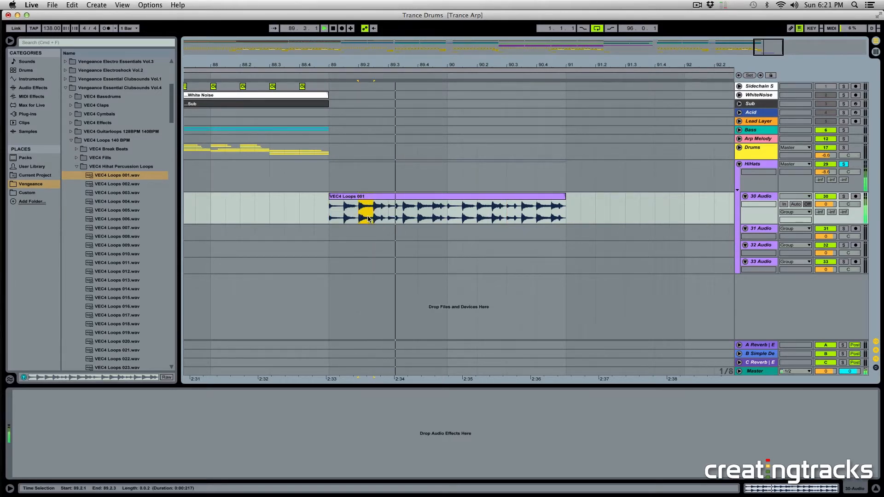
pyautogui.press('space')
pyautogui.press('+')
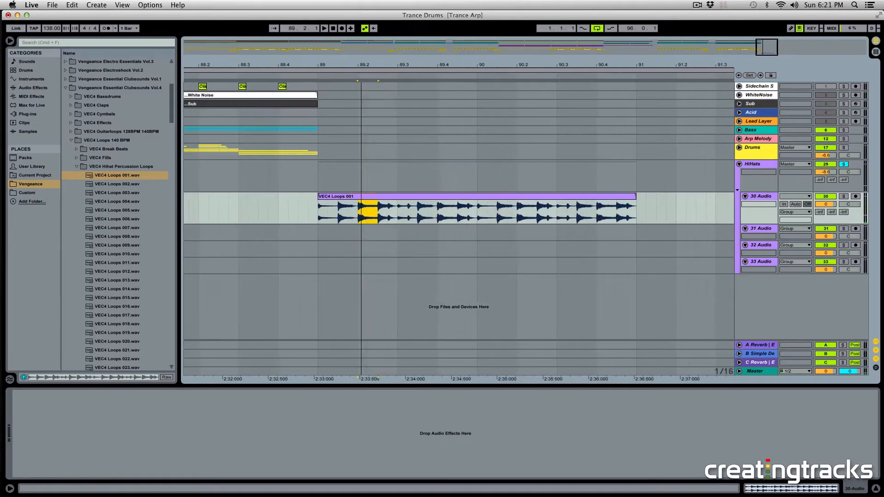
pyautogui.click(400, 220)
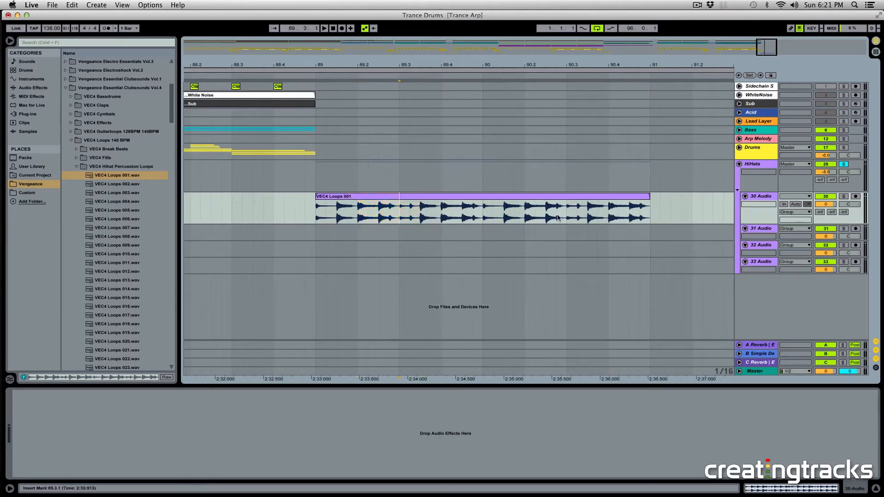
# Set the arrangement to a fixed 1/8 grid
pyautogui.rightClick(314, 215)
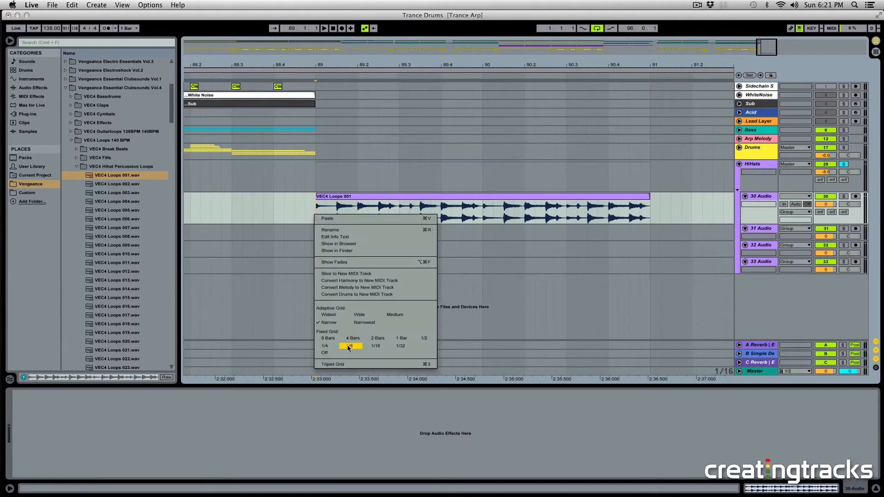
pyautogui.click(371, 346)
pyautogui.rightClick(313, 209)
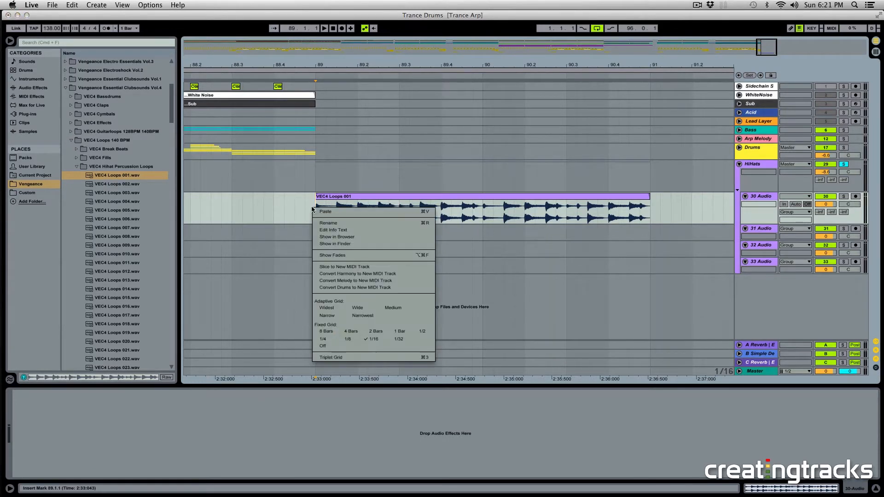
pyautogui.click(347, 339)
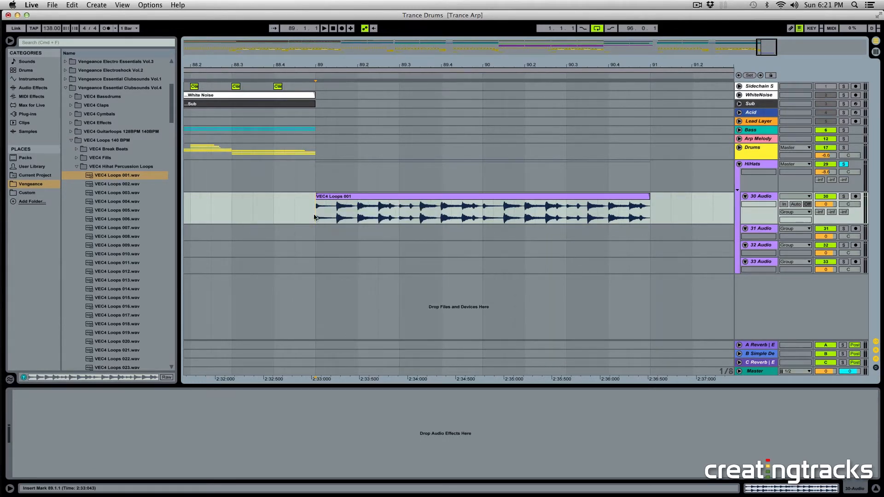
# Cut the eighth-note segment from 89.2.1 to 89.2.3 out of the VEC4 Loops 001 clip
pyautogui.moveTo(315, 215); pyautogui.dragTo(435, 213)
pyautogui.click(398, 212)
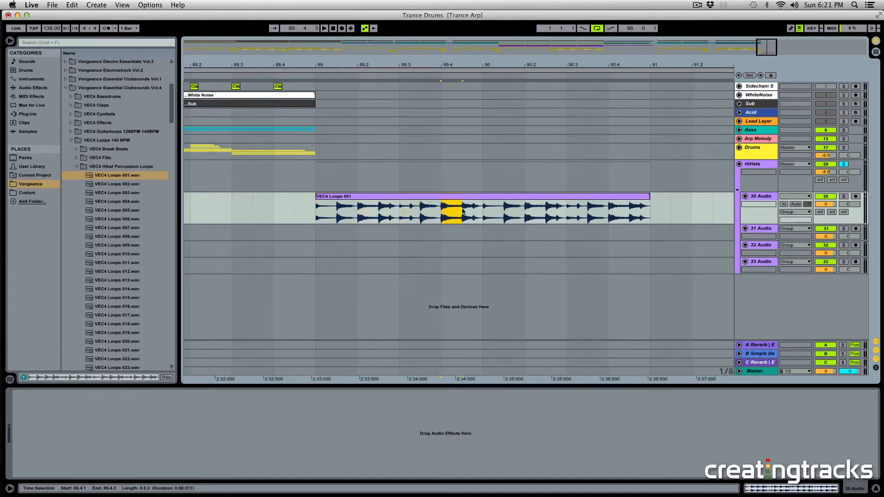
pyautogui.click(398, 214)
pyautogui.moveTo(357, 215); pyautogui.dragTo(381, 217)
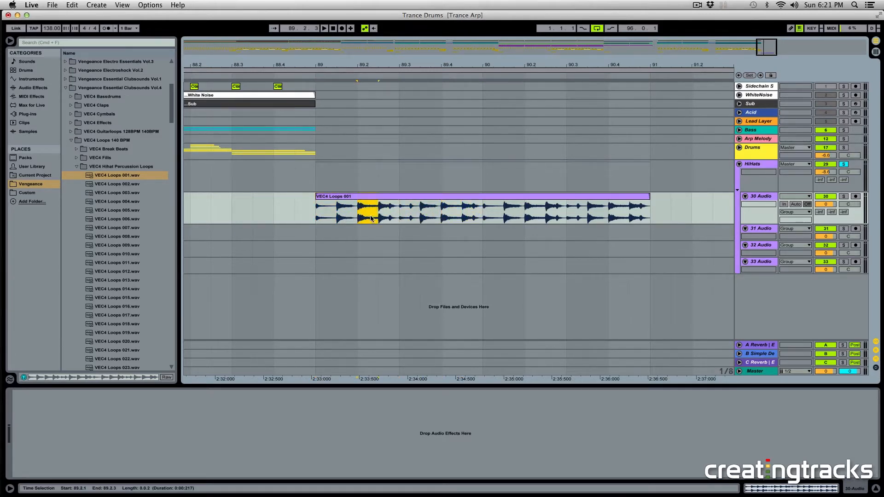
pyautogui.press('Delete')
# Play back the edited loop from bar 89 to check the cut and listen for the next hit to remove
pyautogui.press('space')
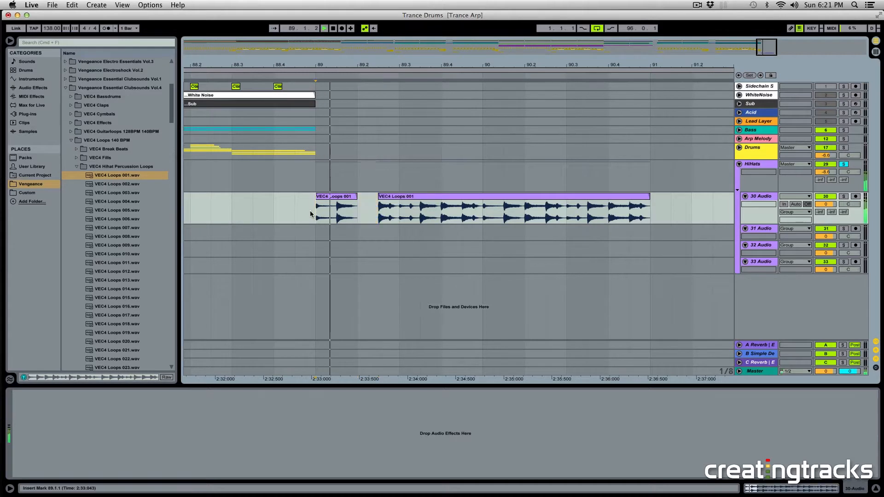
pyautogui.press('space')
pyautogui.press('space')
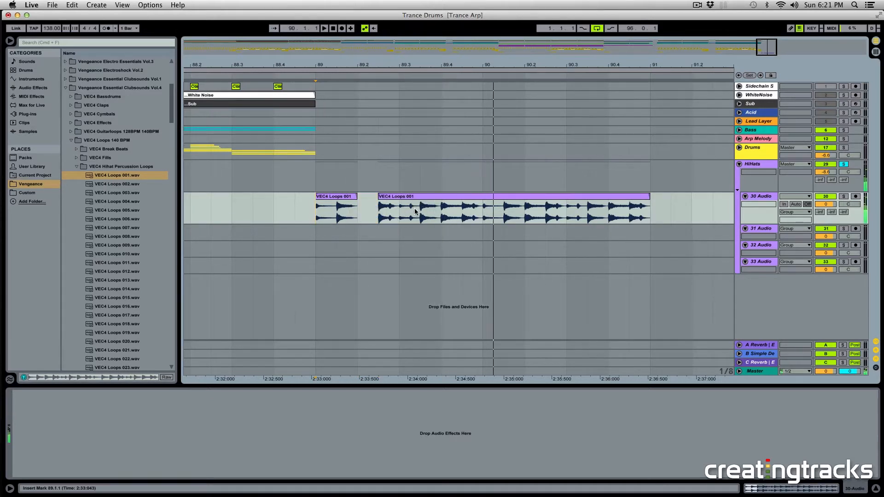
pyautogui.press('space')
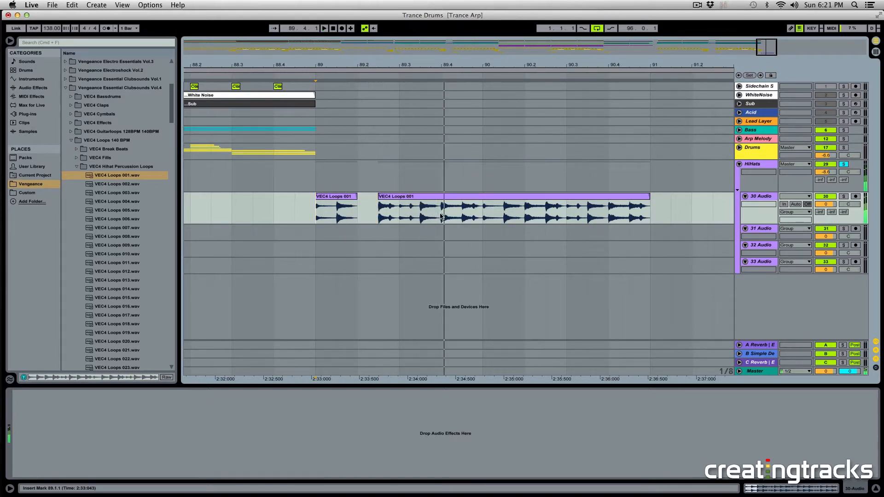
# Cut the eighth-note segments starting at 89.4.1, 90.2.1 and 90.4.1 out of the VEC4 Loops 001 clip, and play it from bar 89
pyautogui.moveTo(441, 217); pyautogui.dragTo(462, 216)
pyautogui.press('Delete')
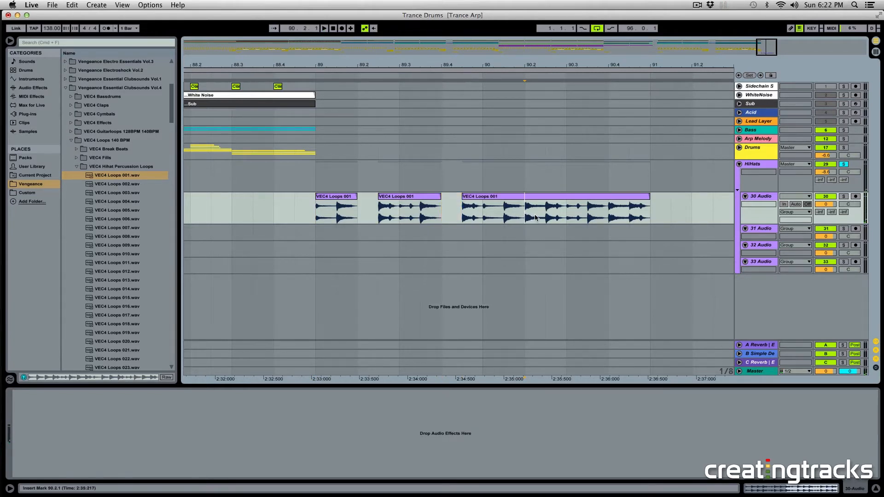
pyautogui.moveTo(535, 216); pyautogui.dragTo(547, 215)
pyautogui.press('Delete')
pyautogui.moveTo(609, 216); pyautogui.dragTo(626, 216)
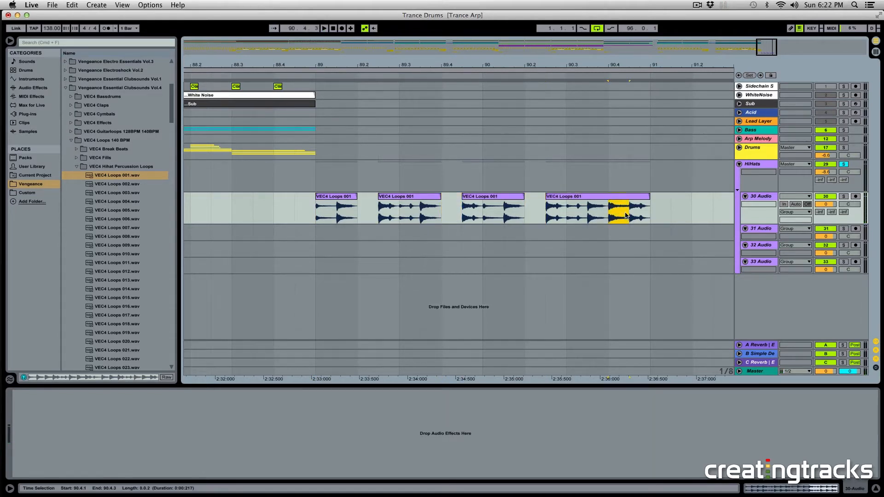
pyautogui.press('Delete')
pyautogui.click(336, 196)
pyautogui.press('space')
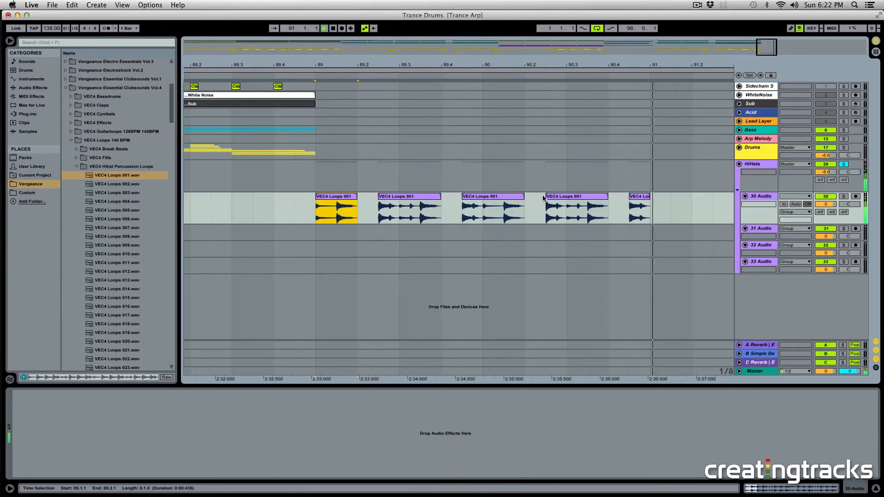
# Delete the eighth-note segments starting at 89.2.3, 89.4.3, 90.2.3 and 90.4.3 from the VEC4 Loops 001 clips
pyautogui.moveTo(380, 219); pyautogui.dragTo(395, 220)
pyautogui.press('space')
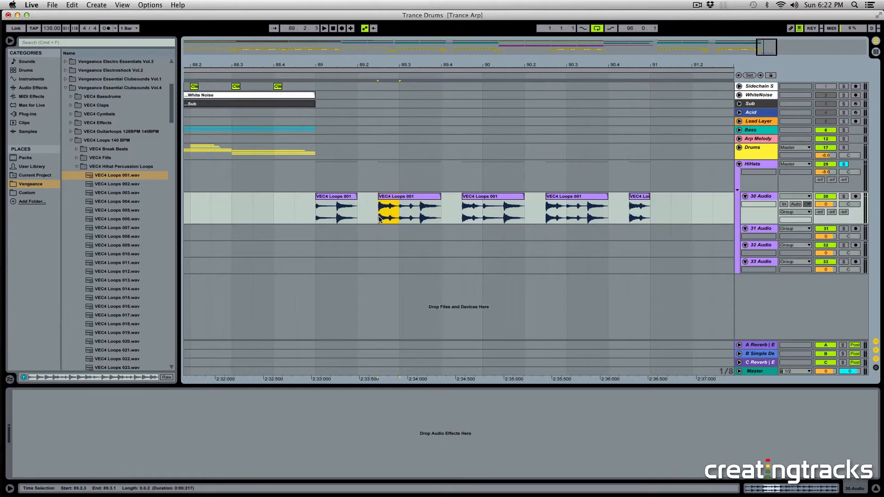
pyautogui.press('space')
pyautogui.press('Delete')
pyautogui.moveTo(465, 217); pyautogui.dragTo(483, 218)
pyautogui.press('Delete')
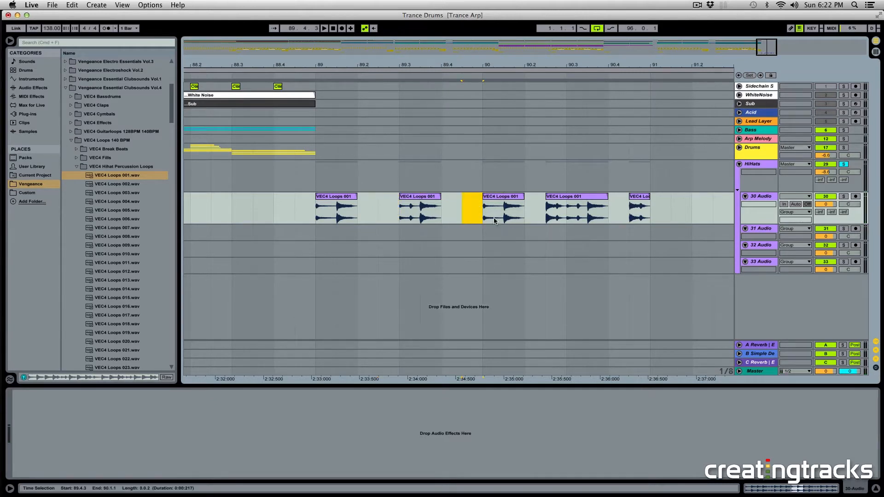
pyautogui.moveTo(549, 218); pyautogui.dragTo(567, 218)
pyautogui.press('Delete')
pyautogui.click(629, 218)
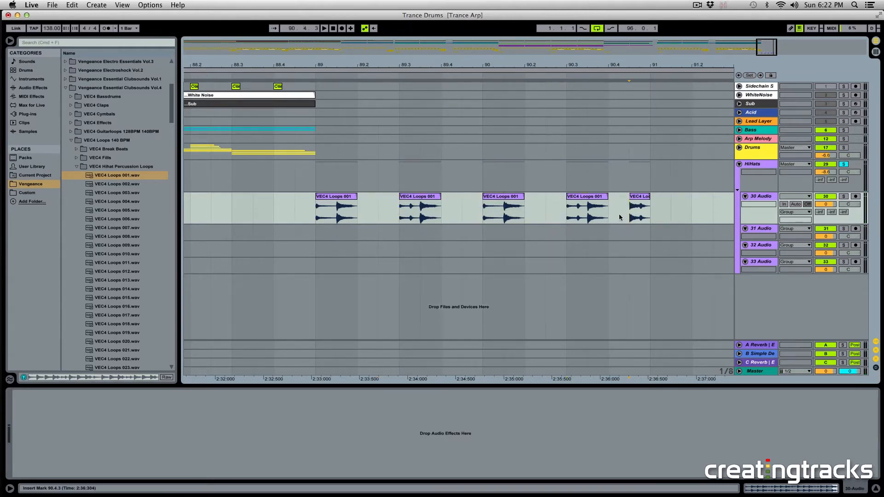
pyautogui.click(639, 218)
pyautogui.press('Delete')
pyautogui.moveTo(316, 218); pyautogui.dragTo(482, 218)
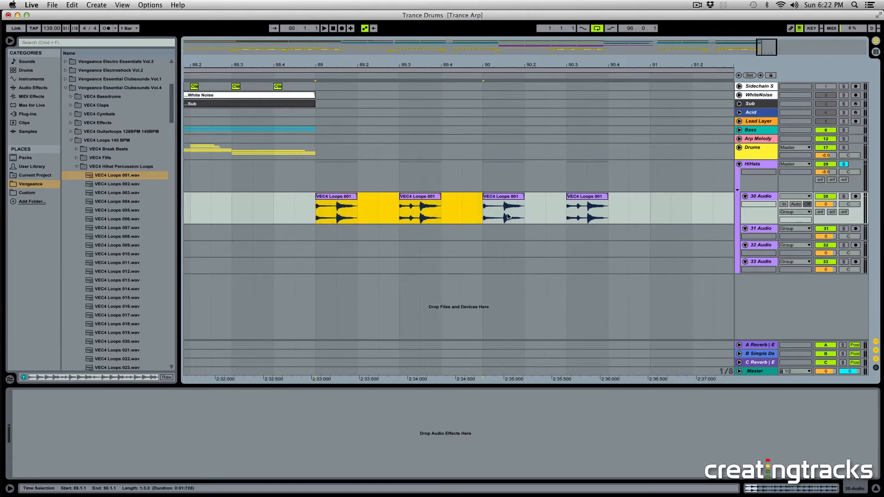
pyautogui.click(610, 206)
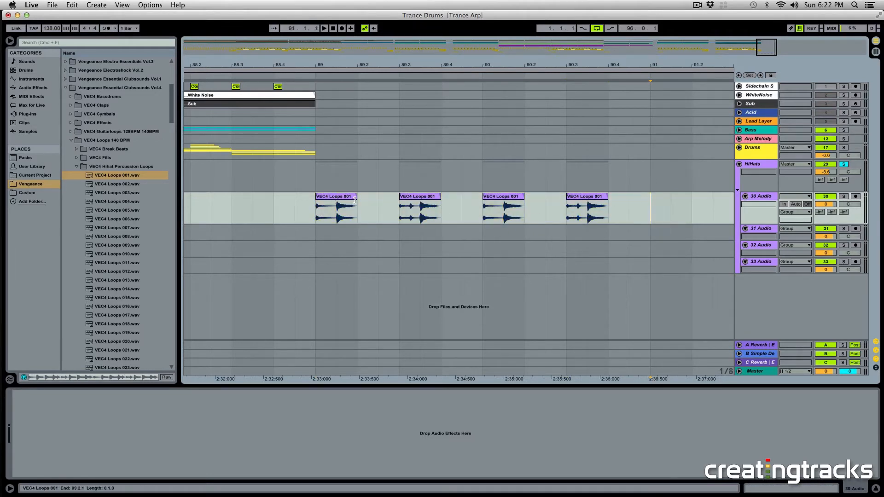
pyautogui.moveTo(357, 197); pyautogui.dragTo(691, 199)
pyautogui.press('super+z')
# Play the trimmed loop clips from bar 89 and listen to the remaining hits
pyautogui.moveTo(318, 217); pyautogui.dragTo(669, 217)
pyautogui.click(317, 216)
pyautogui.press('space')
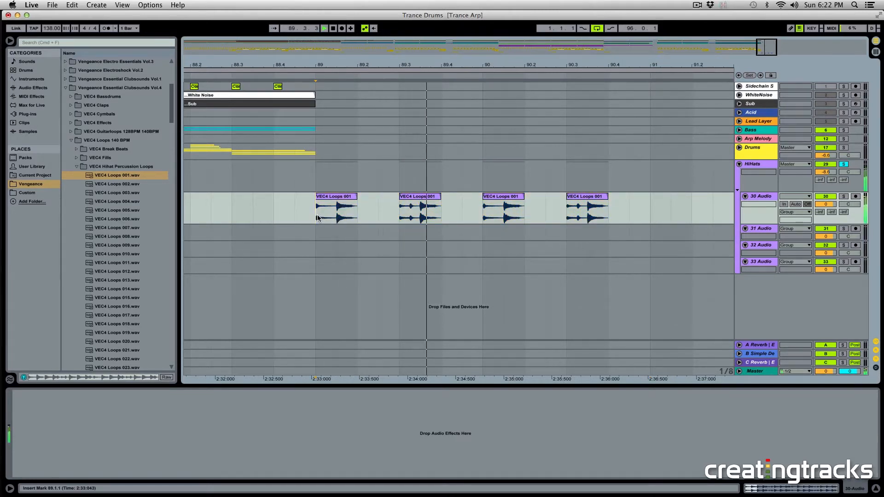
pyautogui.click(326, 199)
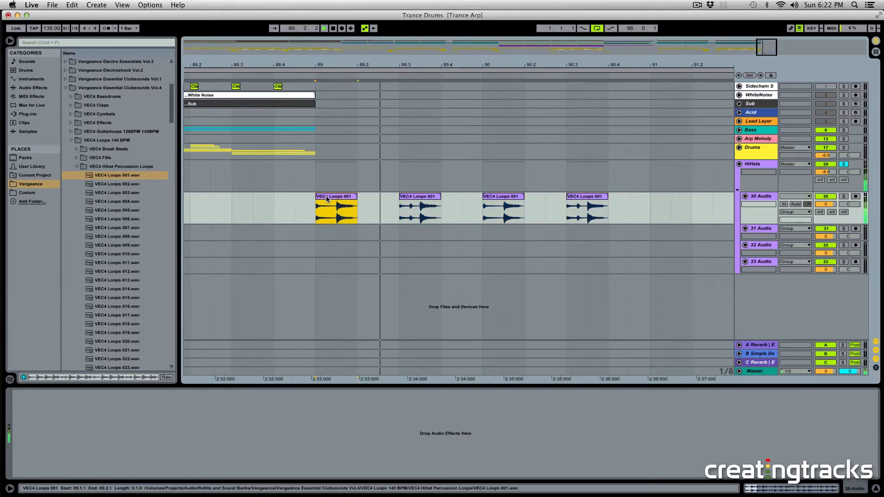
pyautogui.press('space')
# Unfold the Drums group and copy the Kick Low and Kick High clips from 88.2 to bar 89
pyautogui.moveTo(385, 65); pyautogui.dragTo(385, 56)
pyautogui.click(739, 148)
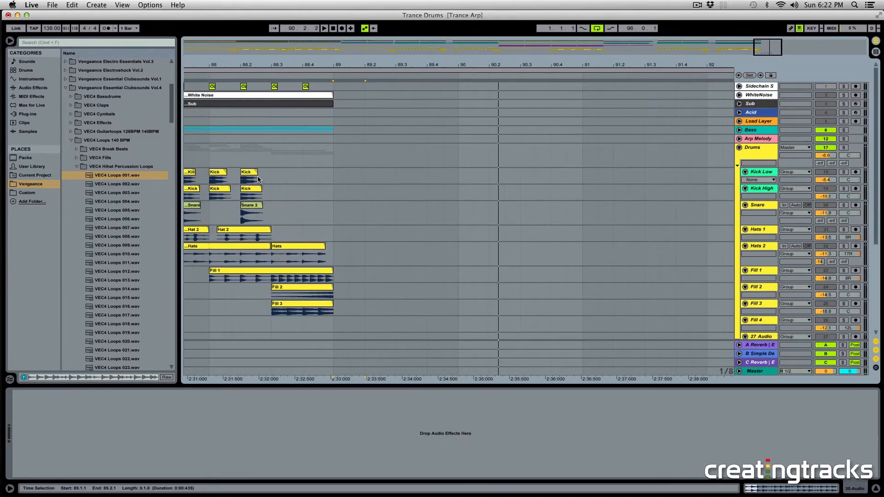
pyautogui.moveTo(258, 179); pyautogui.dragTo(251, 193)
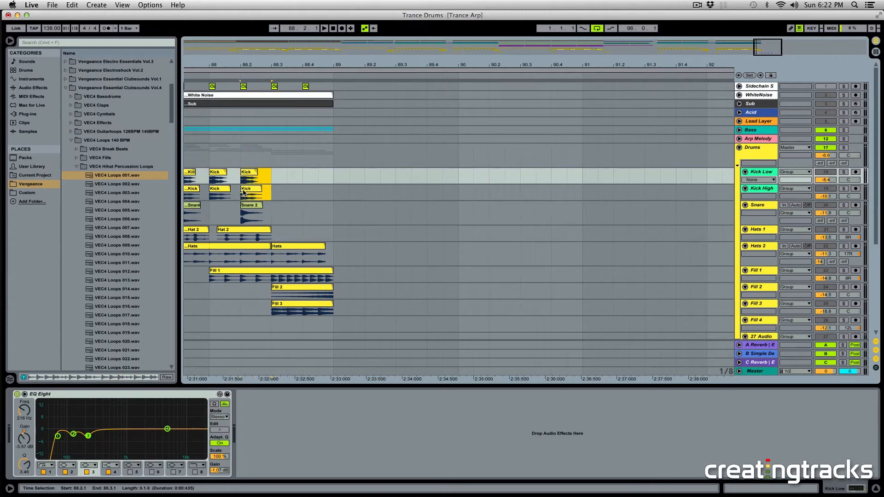
pyautogui.press('super+c')
pyautogui.click(334, 175)
pyautogui.press('super+v')
pyautogui.scroll(-2, 408, 201)
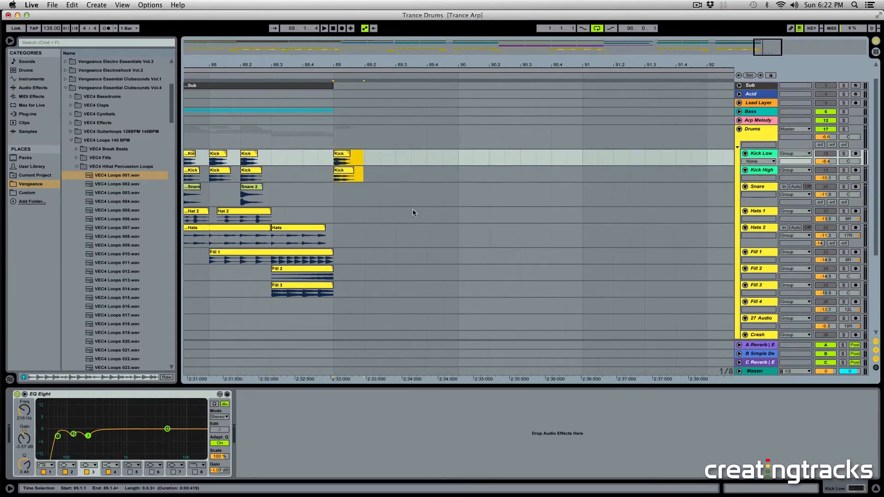
# Duplicate the full-beat kick selection at bar 89 three times so both kick tracks hit on every beat
pyautogui.press('super+d')
pyautogui.press('super+z')
pyautogui.moveTo(365, 159); pyautogui.dragTo(348, 172)
pyautogui.press('super+d')
pyautogui.press('super+d')
pyautogui.press('super+d')
# Solo the Kick Low and Kick High tracks and play the kick pattern from bar 89
pyautogui.press('space')
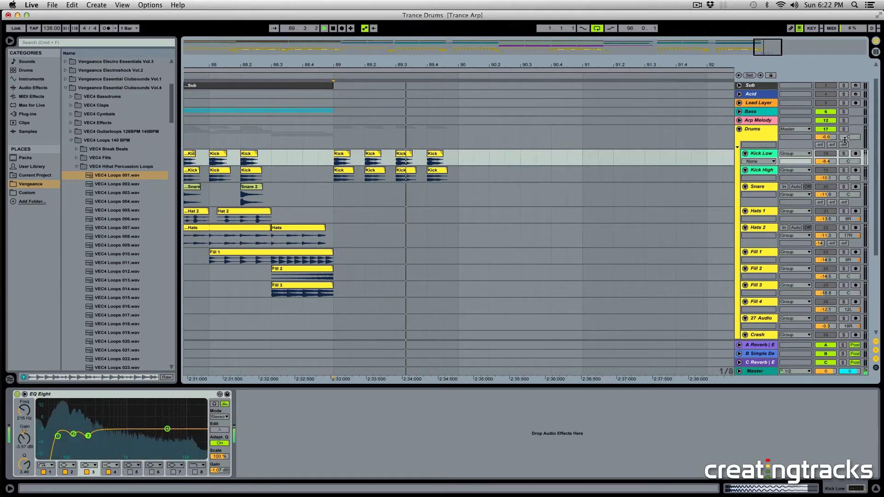
pyautogui.press('space')
pyautogui.click(843, 153)
pyautogui.keyDown('super'); pyautogui.click(843, 170); pyautogui.keyUp('super')
pyautogui.press('space')
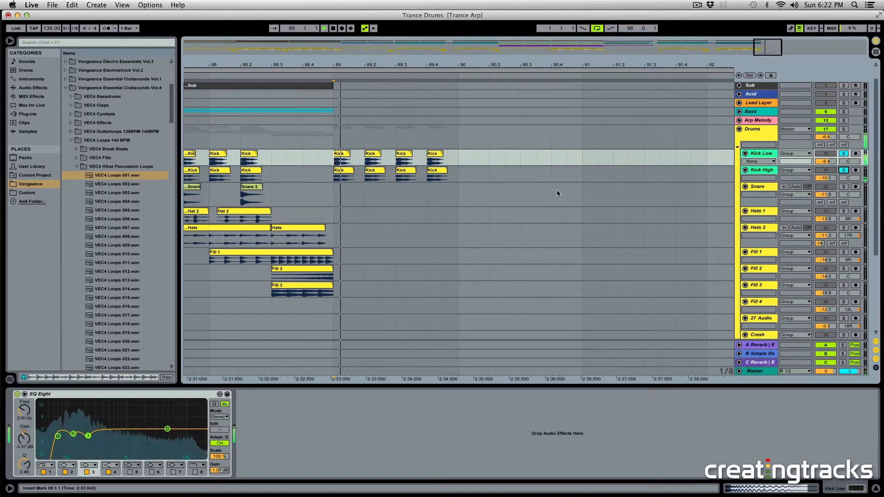
pyautogui.scroll(-5, 548, 194)
pyautogui.scroll(5, 529, 200)
pyautogui.press('space')
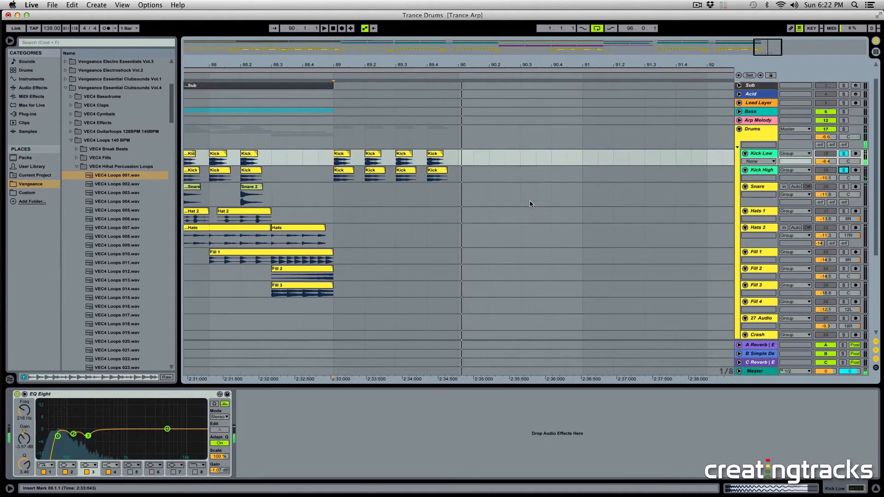
# Solo the Drums and HiHats groups together and play them from bar 89
pyautogui.scroll(-2, 529, 201)
pyautogui.click(843, 110)
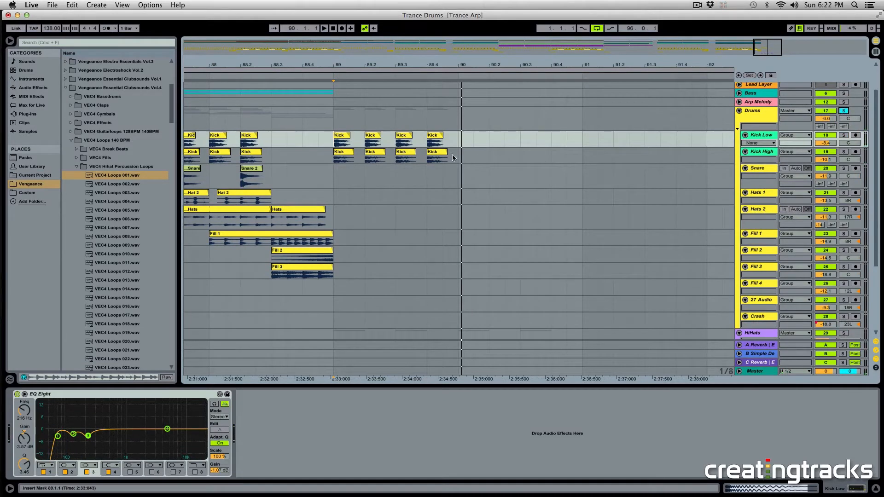
pyautogui.click(339, 124)
pyautogui.scroll(-6, 570, 244)
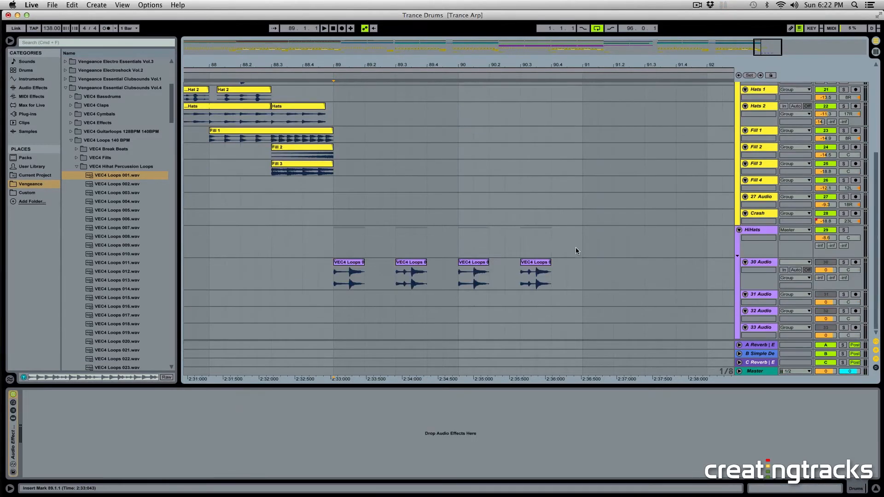
pyautogui.keyDown('super'); pyautogui.click(844, 230); pyautogui.keyUp('super')
pyautogui.press('space')
# Replace the bar 89 kicks with a copy of the 88.1 kick pair, and delete the other kicks from 89.2 onward
pyautogui.scroll(5, 516, 230)
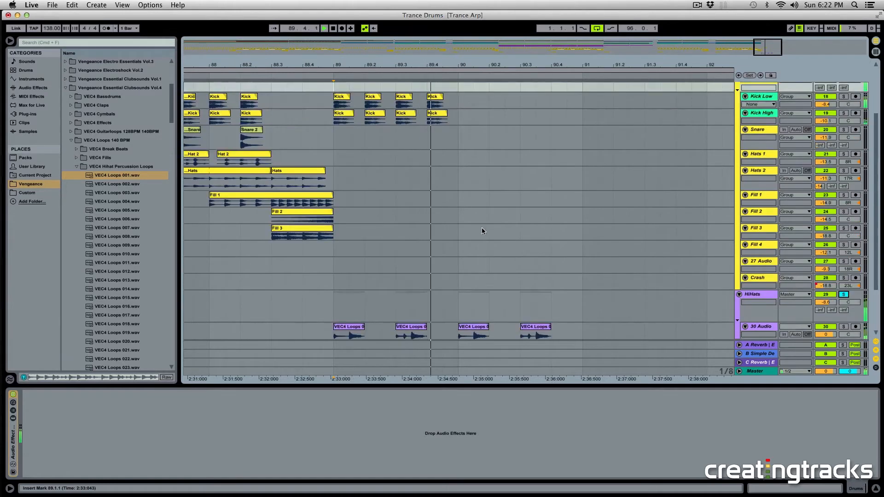
pyautogui.moveTo(212, 122); pyautogui.dragTo(239, 137)
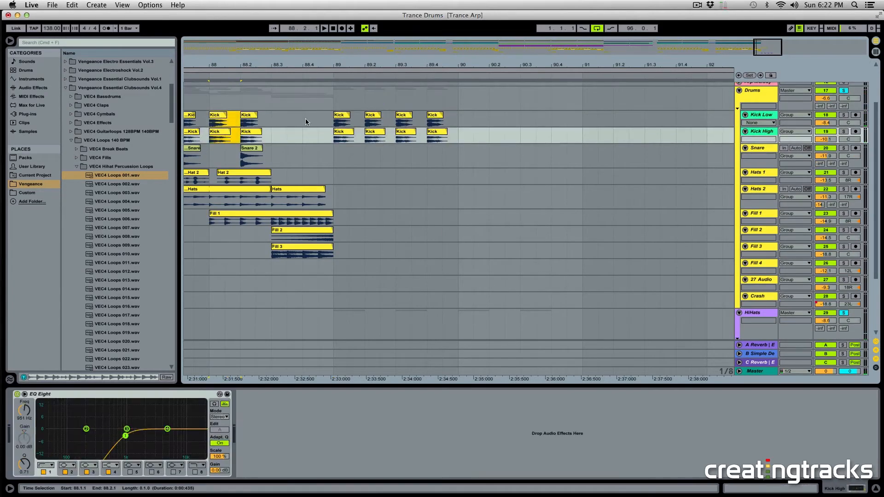
pyautogui.click(341, 115)
pyautogui.press('super+v')
pyautogui.moveTo(367, 134); pyautogui.dragTo(520, 124)
pyautogui.press('Delete')
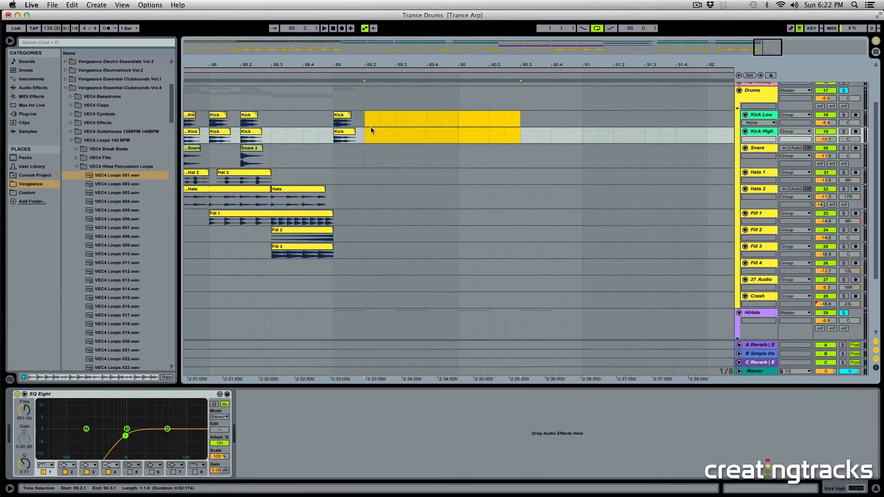
# Duplicate the new one-beat Kick Low and Kick High pair three times to fill bar 89
pyautogui.click(344, 117)
pyautogui.moveTo(336, 124); pyautogui.dragTo(363, 135)
pyautogui.press('super+d')
pyautogui.press('super+d')
pyautogui.press('super+d')
# Play the kicks and hi-hats together from bar 89 and examine the hit at 89.1.3 in the first loop clip
pyautogui.click(335, 123)
pyautogui.press('space')
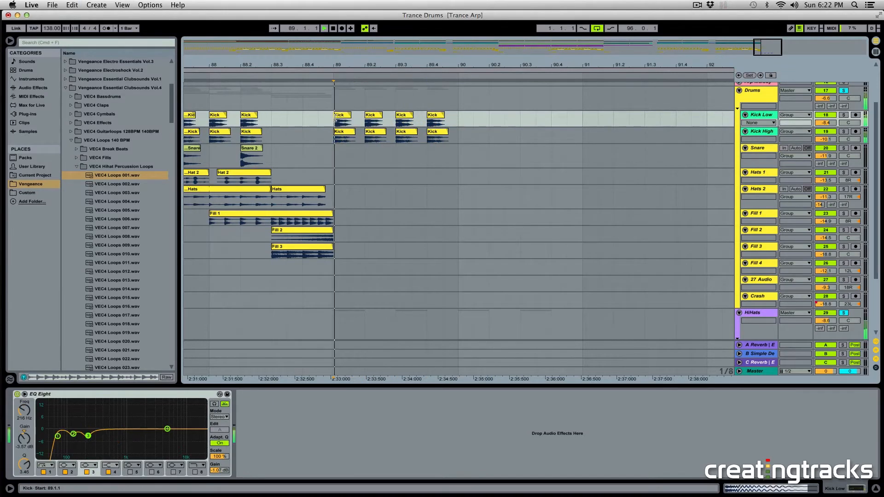
pyautogui.scroll(-1, 346, 171)
pyautogui.scroll(-3, 346, 172)
pyautogui.press('space')
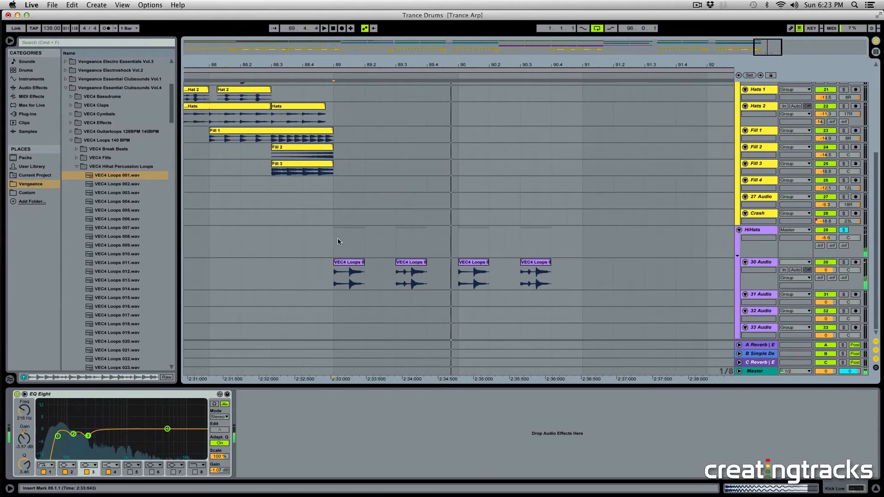
pyautogui.click(336, 271)
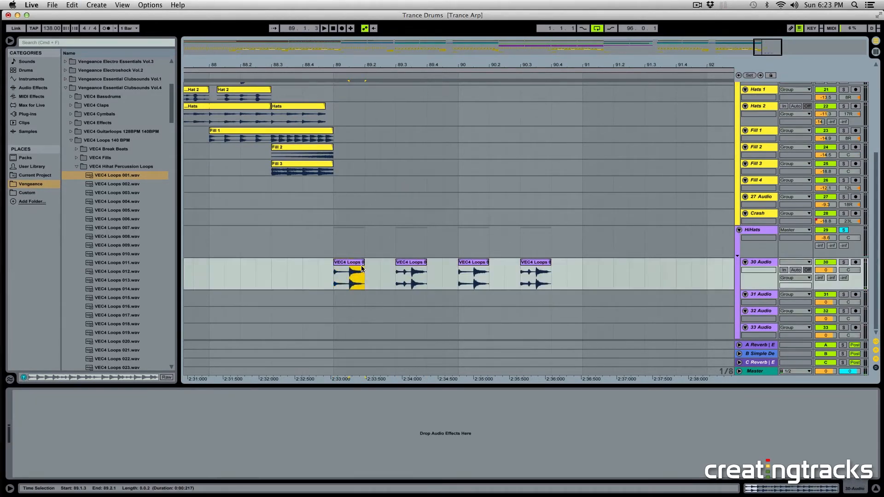
pyautogui.click(329, 198)
pyautogui.press('space')
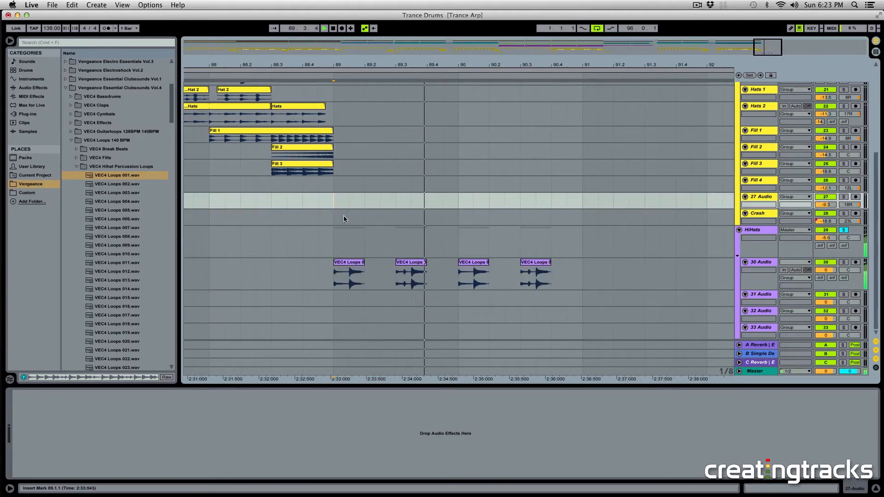
pyautogui.press('space')
# Copy the offbeat hit from 89.1.3 to 89.2.1 and paste it at 89.2.3 and 89.4.3 on the 30 Audio track
pyautogui.moveTo(411, 284); pyautogui.dragTo(429, 284)
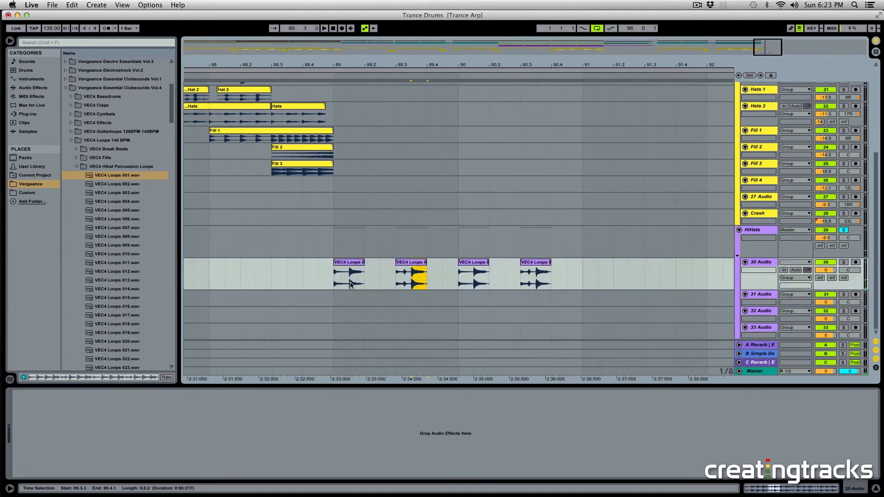
pyautogui.moveTo(350, 283); pyautogui.dragTo(366, 283)
pyautogui.click(381, 282)
pyautogui.press('super+v')
pyautogui.click(442, 275)
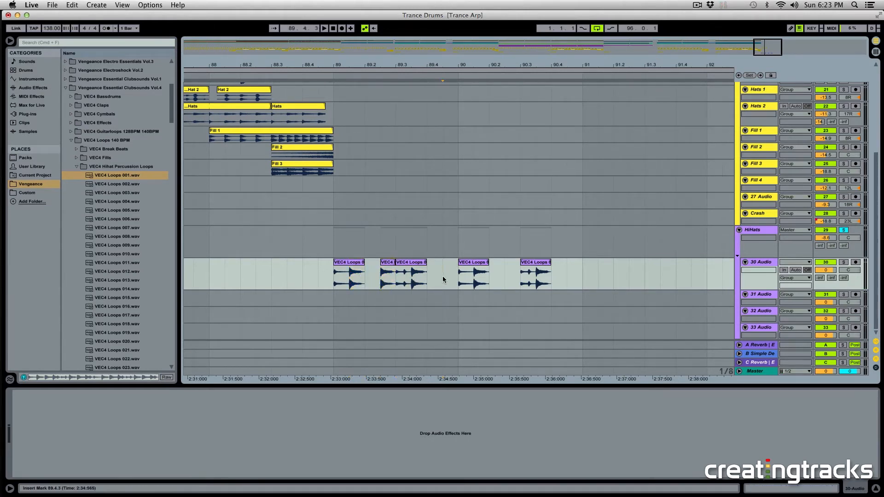
pyautogui.press('super+v')
# Paste the same offbeat hit at 90.2.3 and play the hi-hat pattern from 88.4.3
pyautogui.click(319, 276)
pyautogui.press('space')
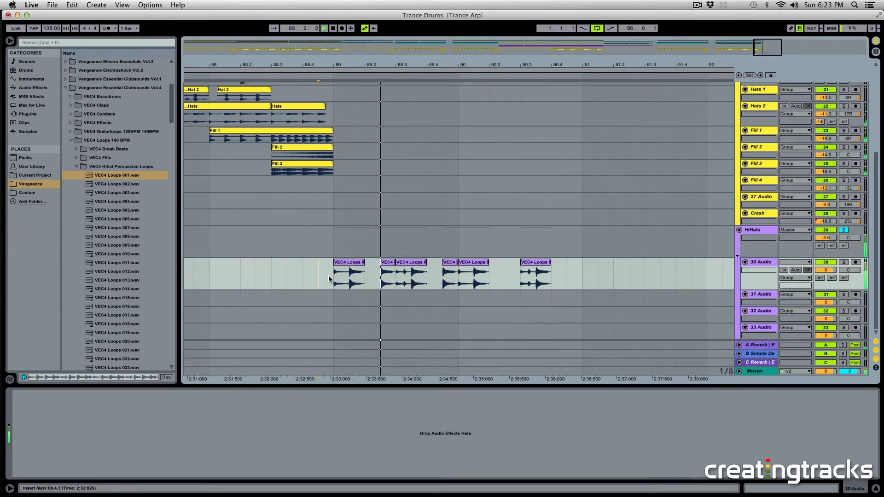
pyautogui.click(504, 279)
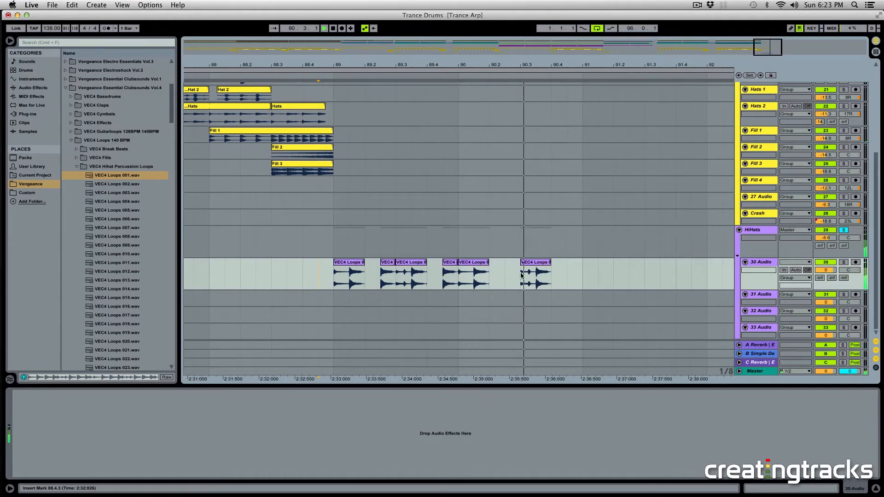
pyautogui.press('space')
pyautogui.press('super+v')
pyautogui.press('space')
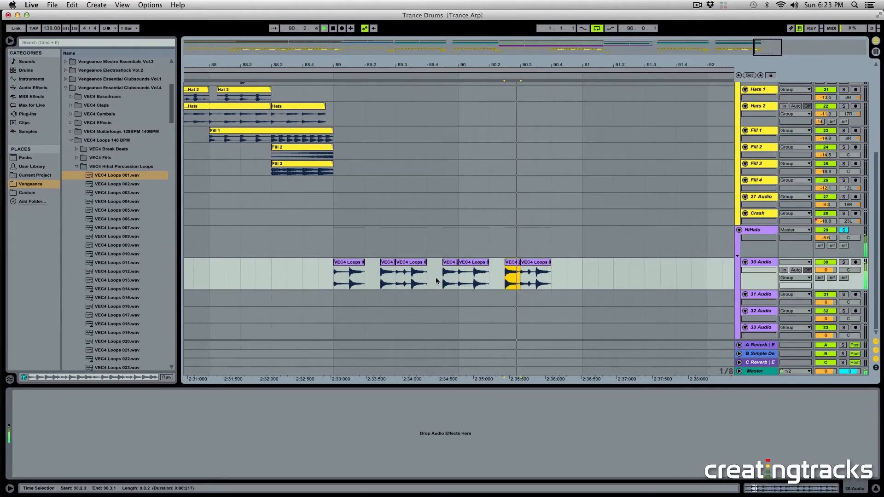
pyautogui.click(319, 276)
pyautogui.press('space')
pyautogui.press('space')
# Duplicate the bar 89 kicks into bar 90 and set the arrangement loop to the two bars from 89.1.1
pyautogui.scroll(6, 373, 258)
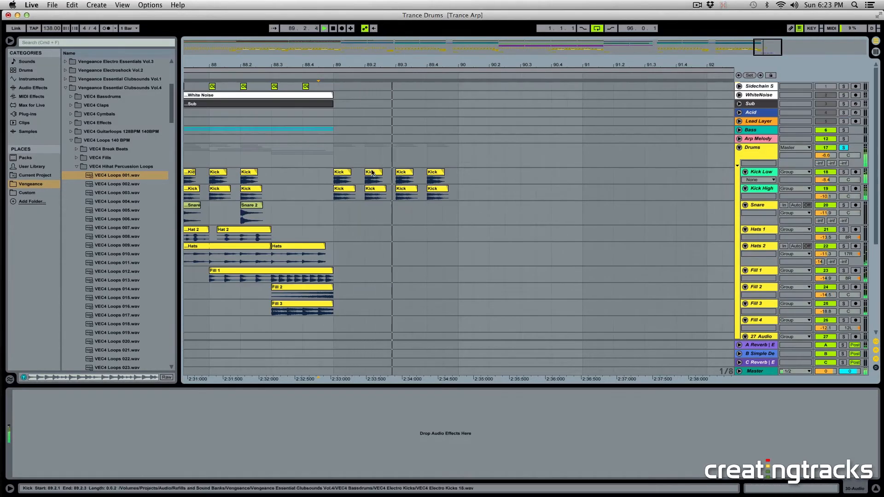
pyautogui.click(341, 172)
pyautogui.keyDown('shift'); pyautogui.click(458, 192); pyautogui.keyUp('shift')
pyautogui.press('super+d')
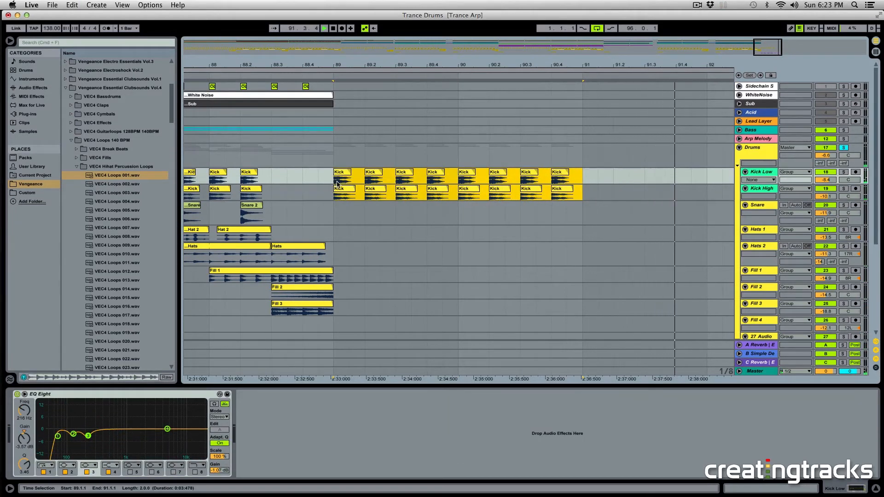
pyautogui.press('super+l')
pyautogui.click(333, 160)
# Audition VEC4 Loops 009 and 011 from the VEC4 Hihat Percussion Loops folder as candidates for a second layer
pyautogui.scroll(-5, 340, 193)
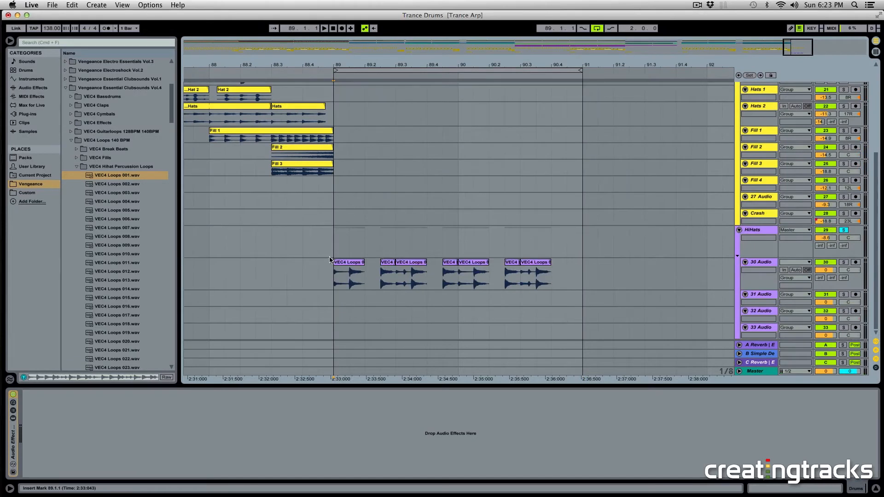
pyautogui.click(331, 272)
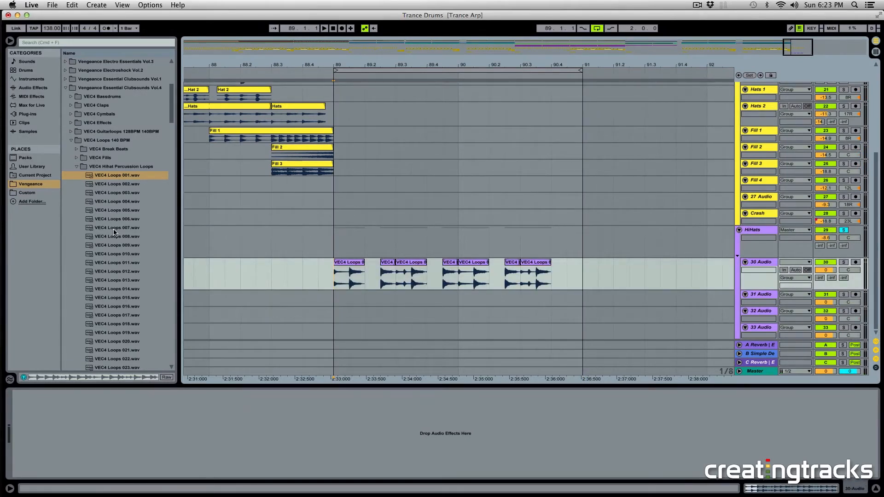
pyautogui.click(114, 246)
pyautogui.scroll(-5, 114, 245)
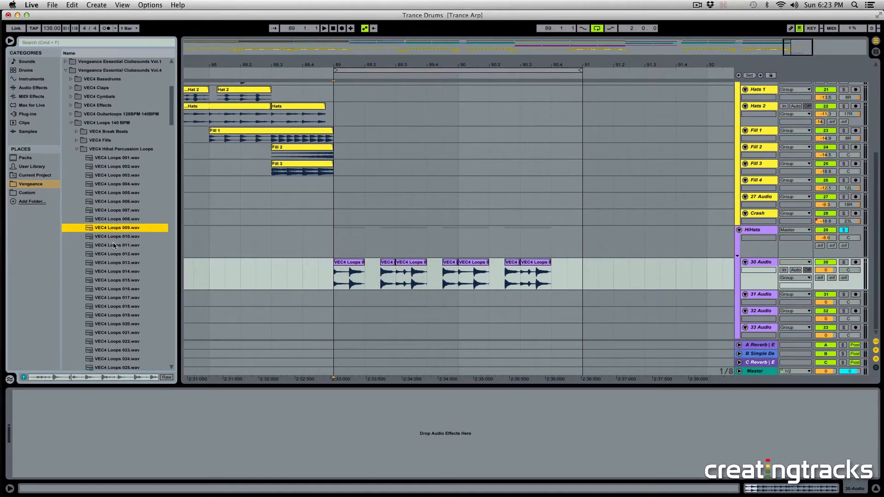
pyautogui.click(114, 219)
pyautogui.scroll(-2, 113, 227)
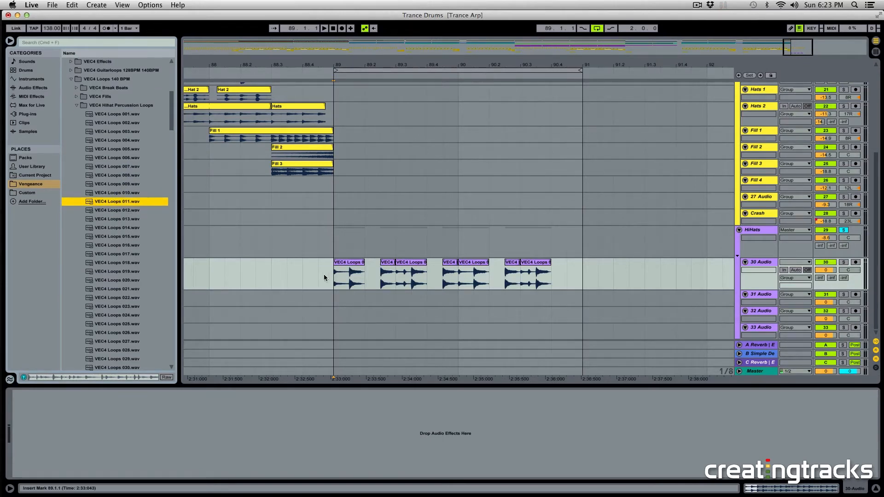
# Solo only the HiHats group and play the two-bar hi-hat pattern on 30 Audio from 89.1.1
pyautogui.moveTo(334, 276); pyautogui.dragTo(428, 273)
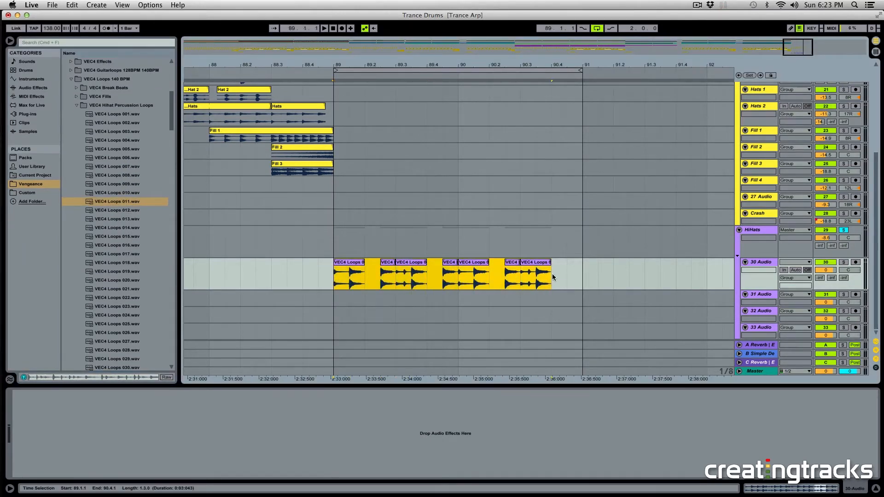
pyautogui.moveTo(552, 277); pyautogui.dragTo(444, 274)
pyautogui.press('space')
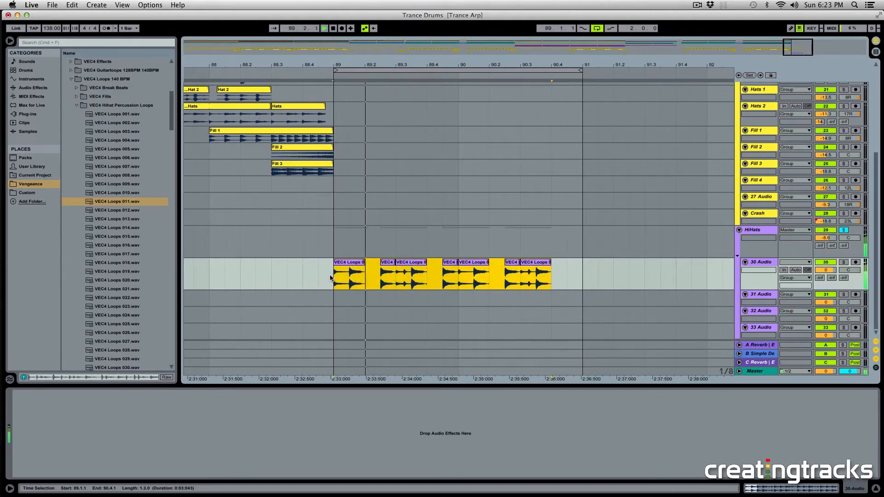
pyautogui.click(843, 264)
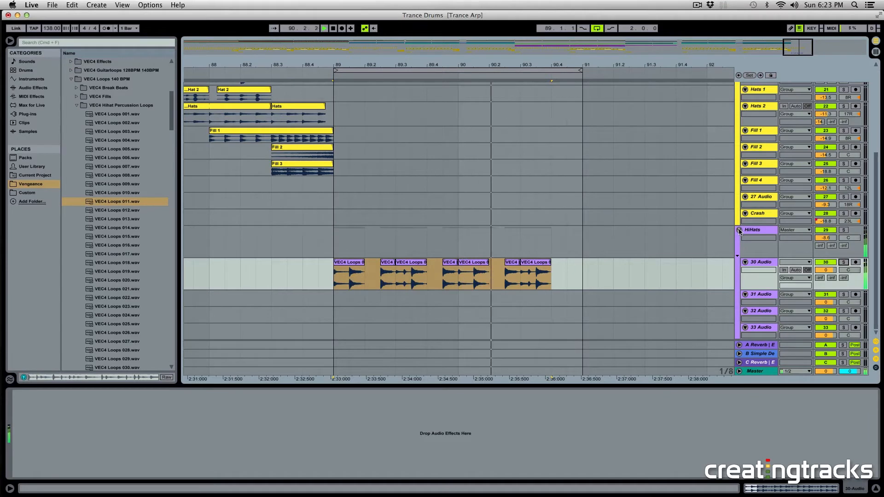
pyautogui.click(843, 230)
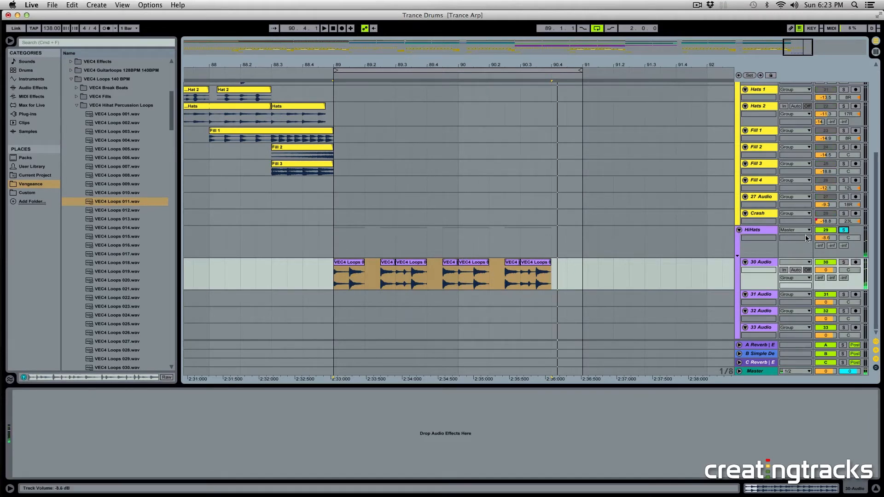
pyautogui.click(332, 280)
pyautogui.press('space')
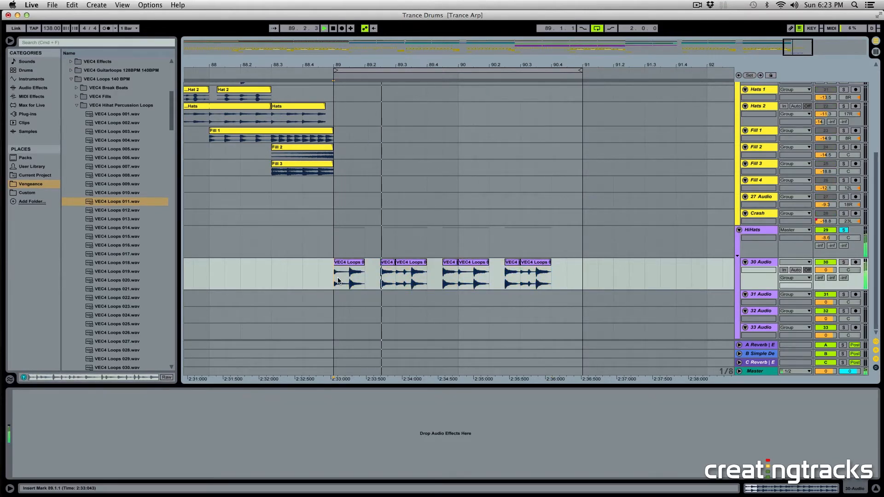
pyautogui.press('space')
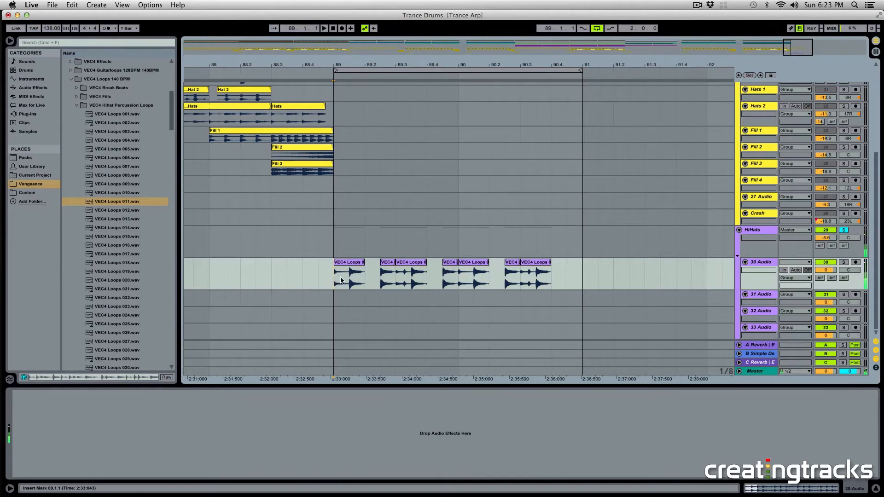
pyautogui.moveTo(340, 277); pyautogui.dragTo(557, 286)
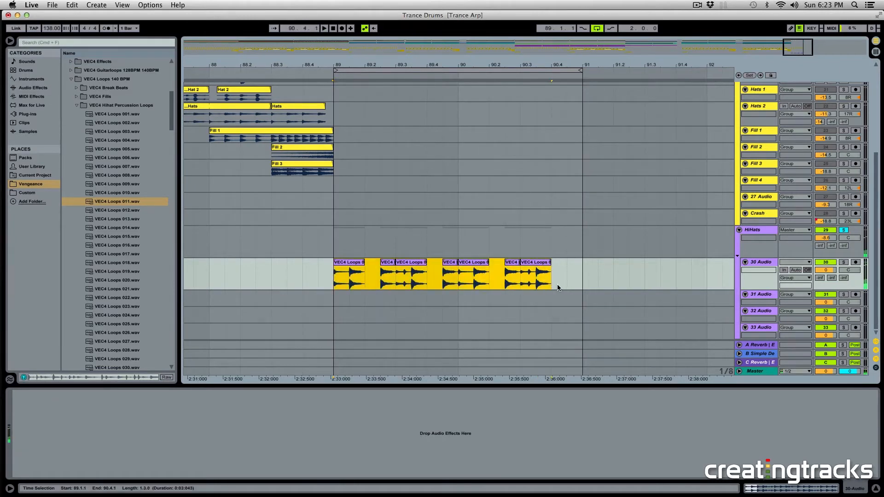
# Audition more hi-hat percussion loops in the same folder: VEC4 Loops 012, 013, 015, 020 and 026
pyautogui.click(116, 210)
pyautogui.click(117, 219)
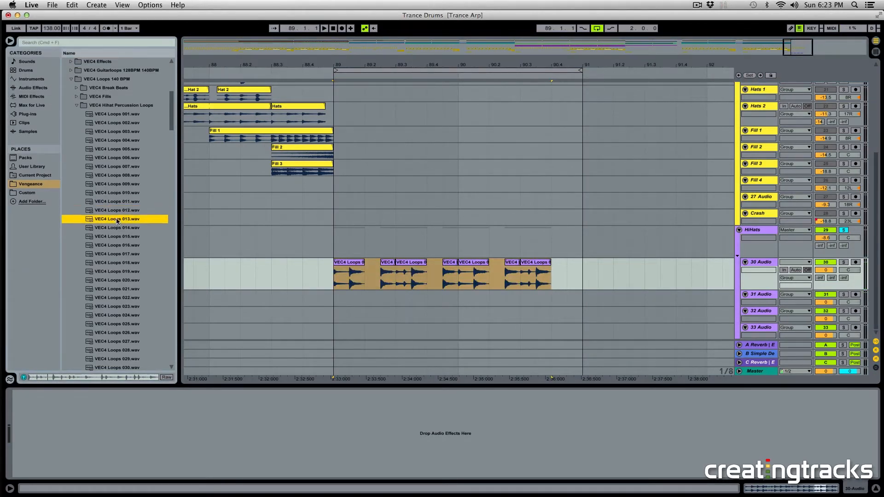
pyautogui.click(117, 236)
pyautogui.click(126, 280)
pyautogui.click(124, 333)
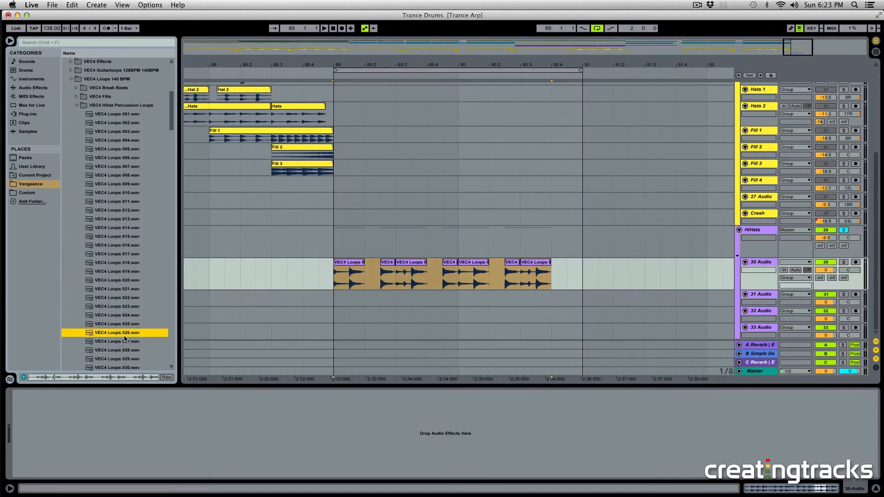
# Expand the VPE1 Drumloops 128BPM folder inside Vengeance Pop Essentials Vol.1 to list its loops
pyautogui.scroll(-20, 121, 336)
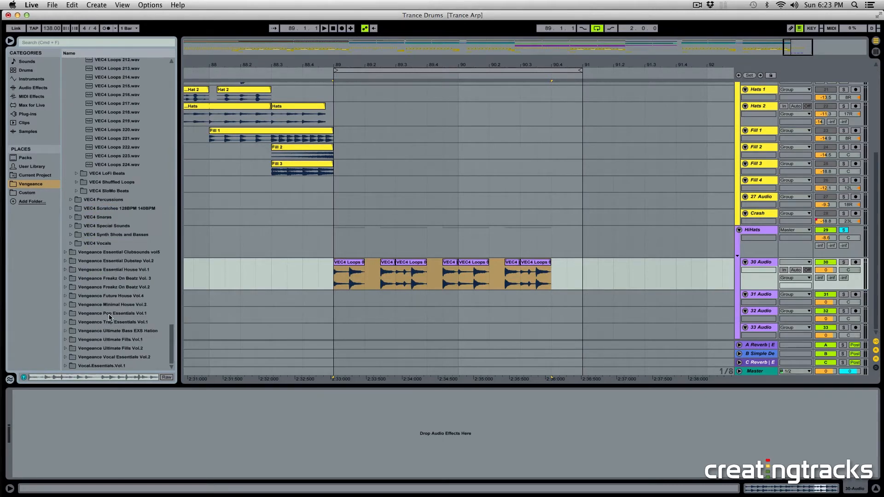
pyautogui.click(110, 315)
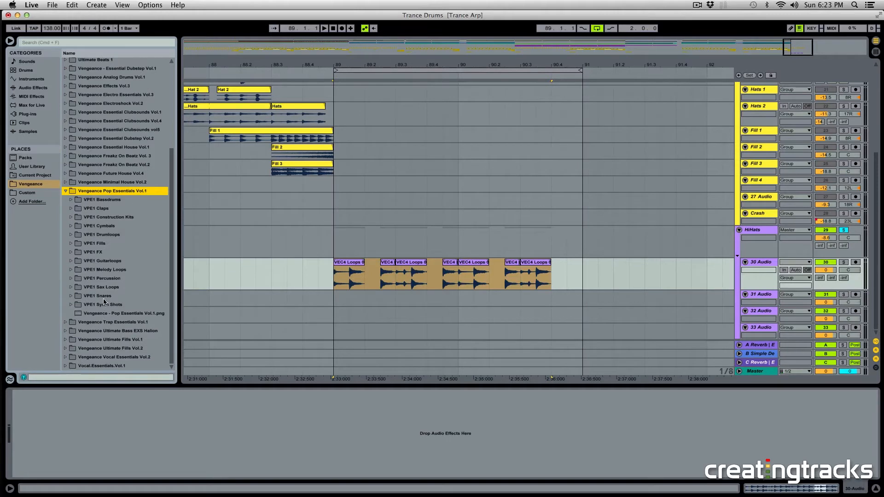
pyautogui.click(106, 227)
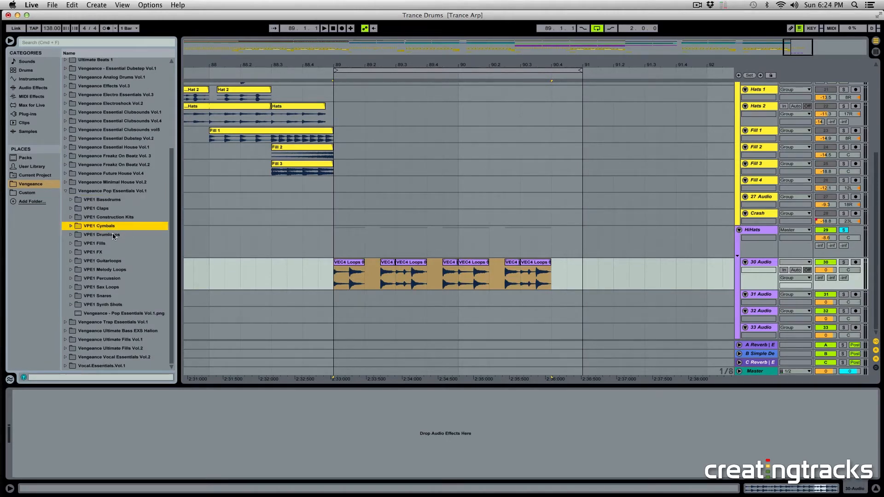
pyautogui.doubleClick(113, 235)
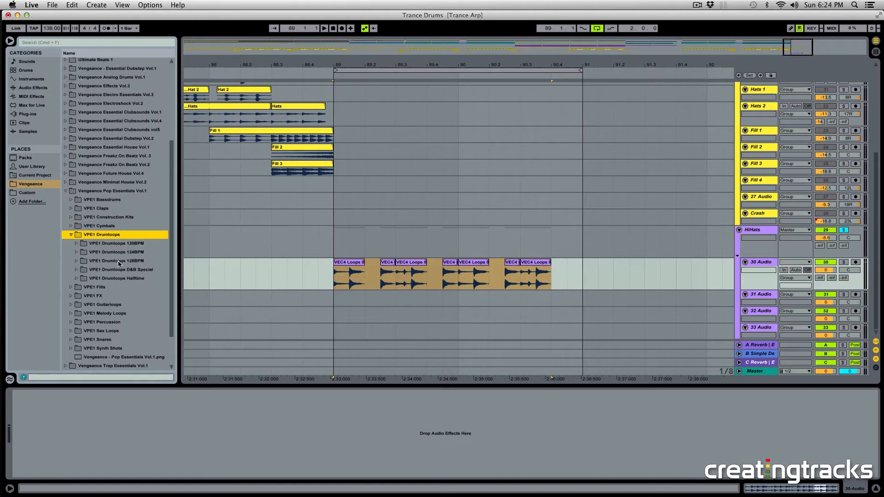
pyautogui.doubleClick(136, 263)
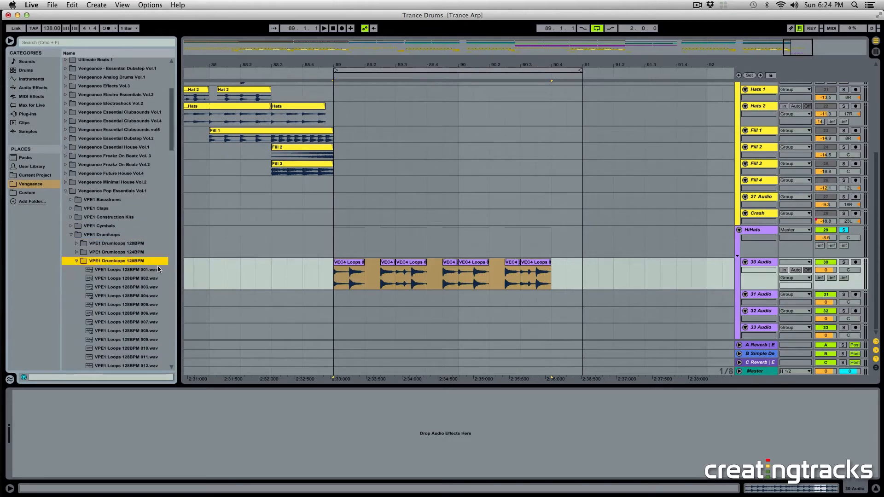
# Audition VPE1 Loops 128BPM 001, 010, 013 and 017 for a second hi-hat layer
pyautogui.press('Down')
pyautogui.click(124, 348)
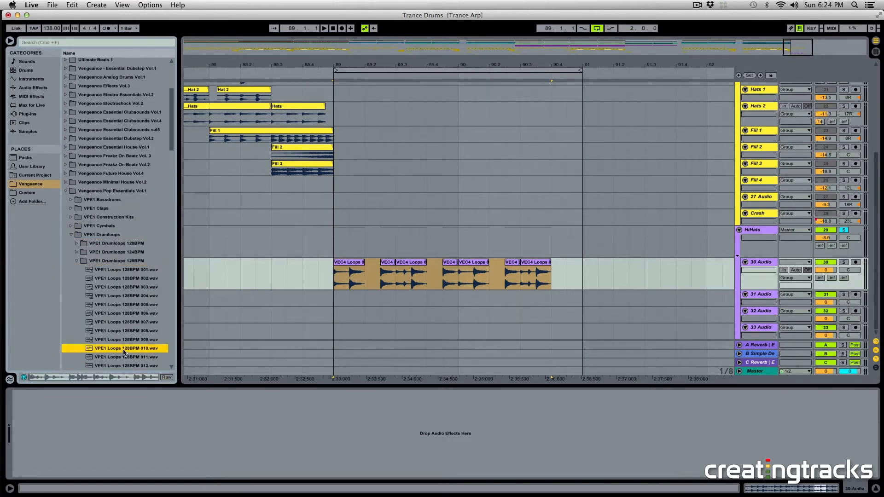
pyautogui.scroll(-2, 124, 348)
pyautogui.scroll(-3, 128, 327)
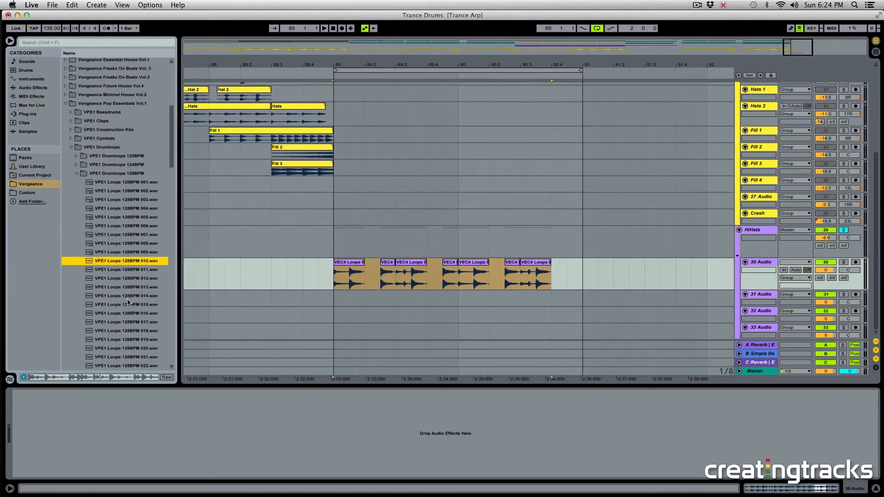
pyautogui.click(124, 287)
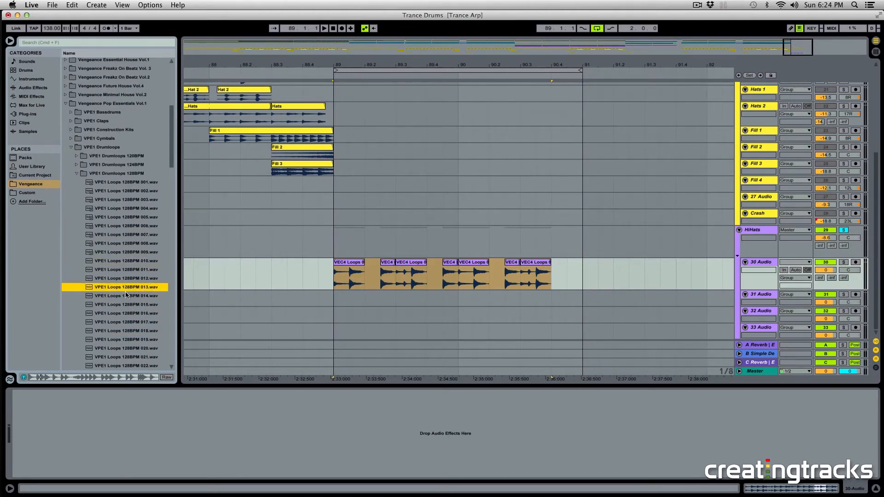
pyautogui.click(113, 322)
# Audition VPE1 Loops 128BPM 021, place it on the 31 Audio track at 89.1.1 and enlarge the track's height
pyautogui.scroll(-1, 113, 322)
pyautogui.click(129, 340)
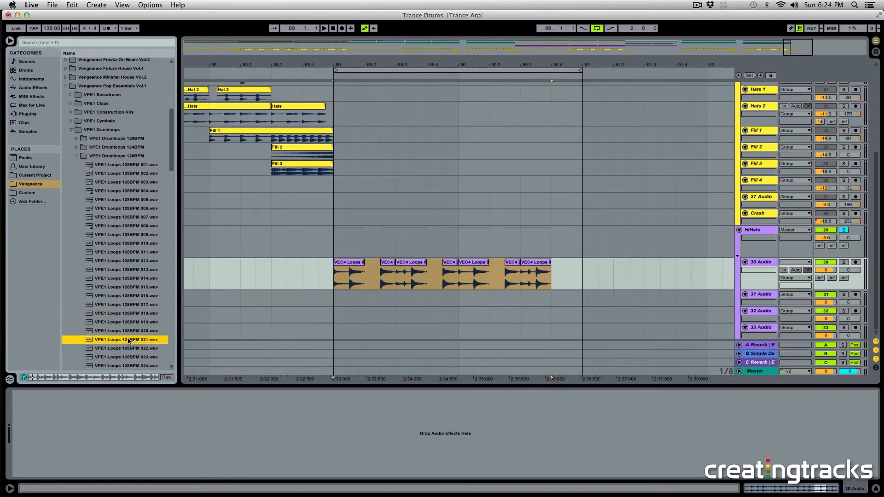
pyautogui.moveTo(106, 343); pyautogui.dragTo(343, 302)
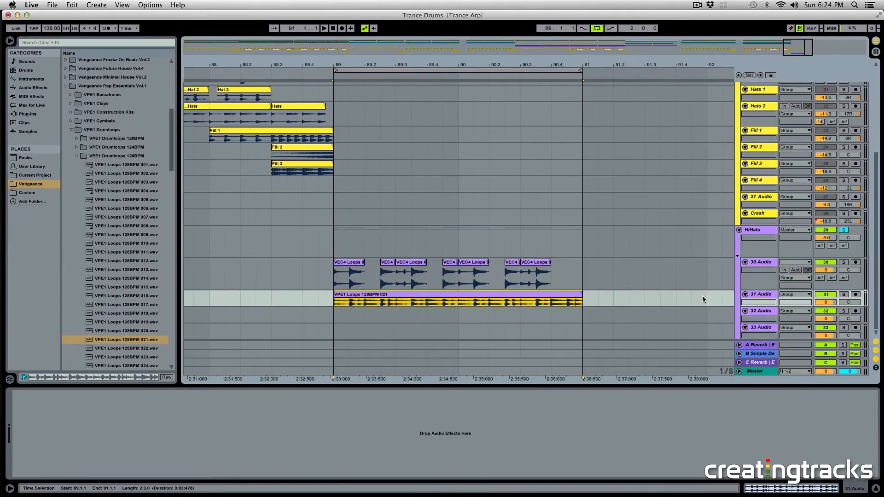
pyautogui.moveTo(758, 305); pyautogui.dragTo(667, 317)
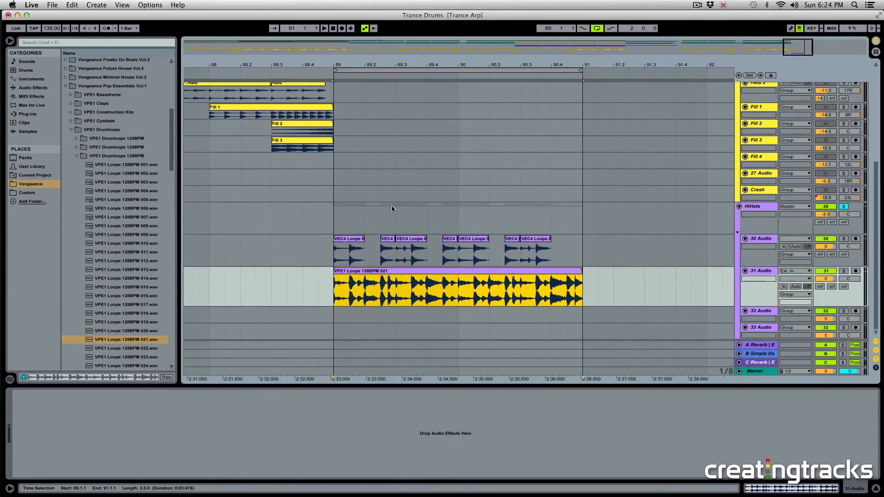
# Delete the eighth-note sections at 89.2.1, 89.4.1, 90.2.1 and 90.4.1 from the 31 Audio loop to match the gaps in 30 Audio
pyautogui.moveTo(360, 77); pyautogui.dragTo(360, 105)
pyautogui.click(395, 279)
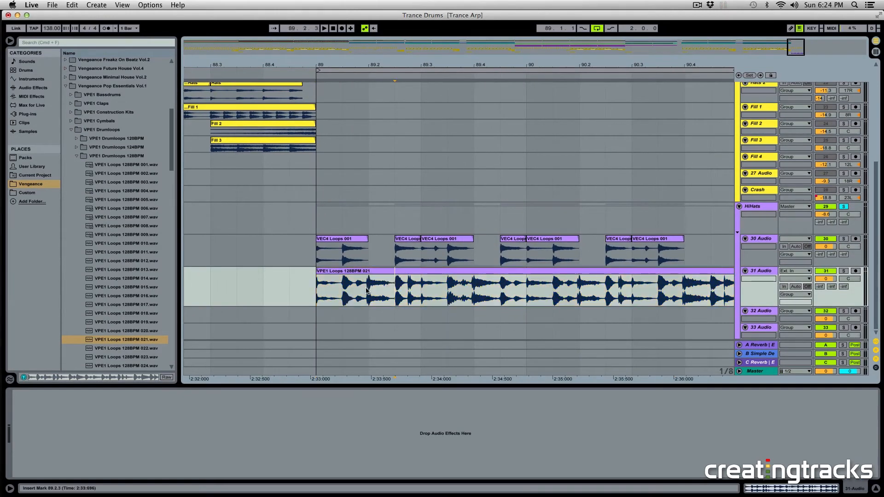
pyautogui.press('Delete')
pyautogui.moveTo(474, 294); pyautogui.dragTo(501, 295)
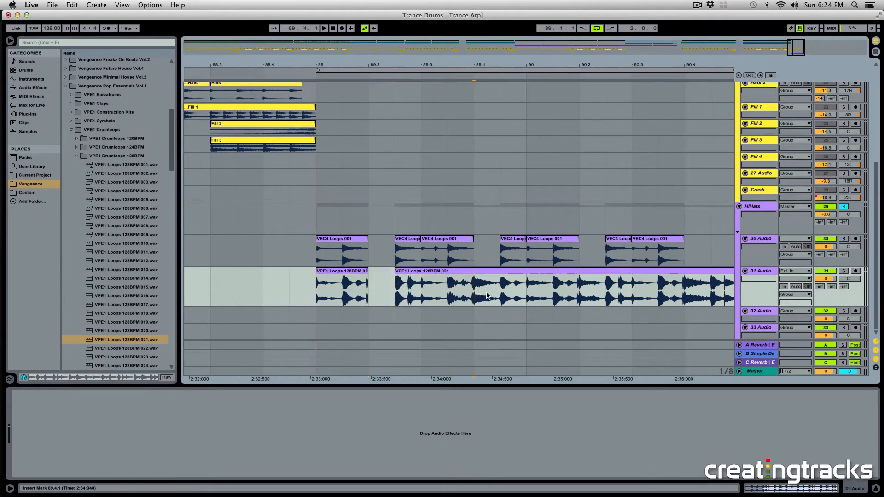
pyautogui.press('Delete')
pyautogui.moveTo(579, 294); pyautogui.dragTo(605, 295)
pyautogui.press('Delete')
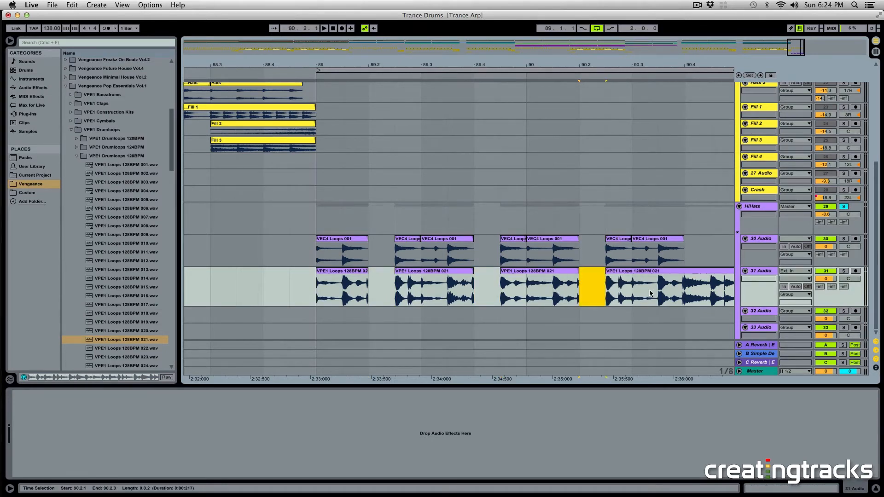
pyautogui.click(686, 295)
pyautogui.press('Delete')
# Set the arrangement grid to 1/16 and delete the section from 89.1.3 to 89.1.4 in the 31 Audio loop
pyautogui.moveTo(291, 285); pyautogui.dragTo(407, 285)
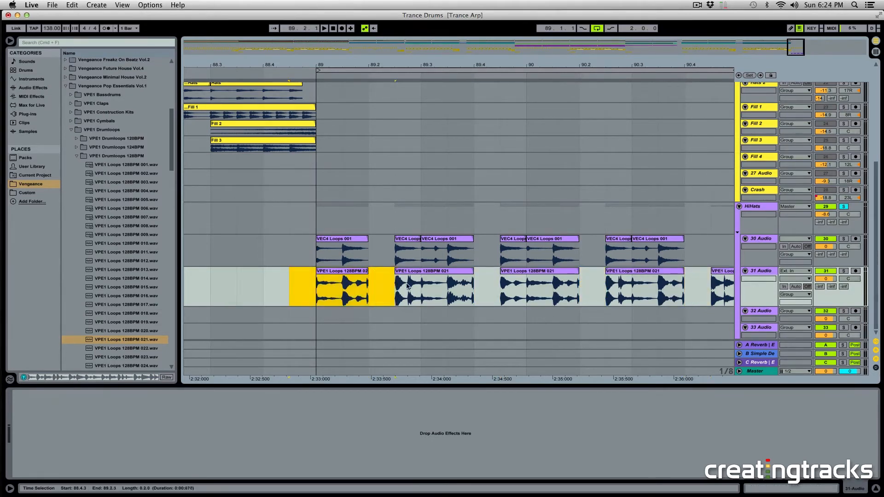
pyautogui.moveTo(746, 288); pyautogui.dragTo(716, 287)
pyautogui.click(552, 285)
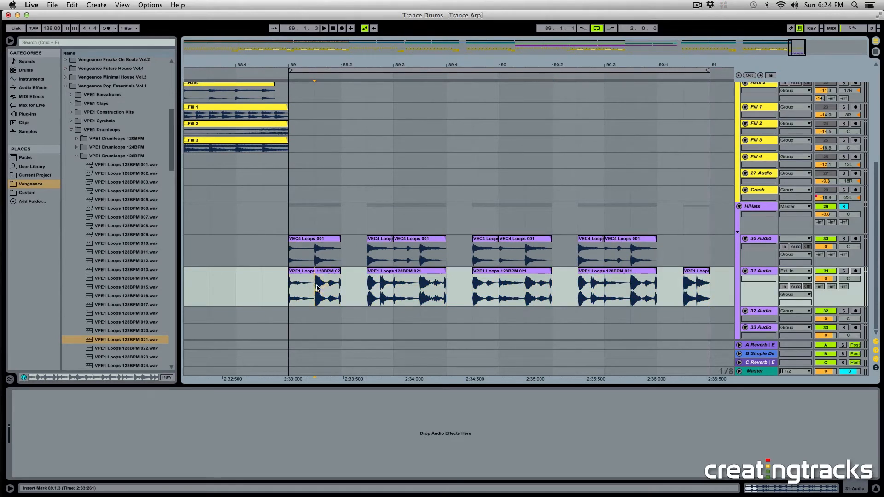
pyautogui.rightClick(322, 287)
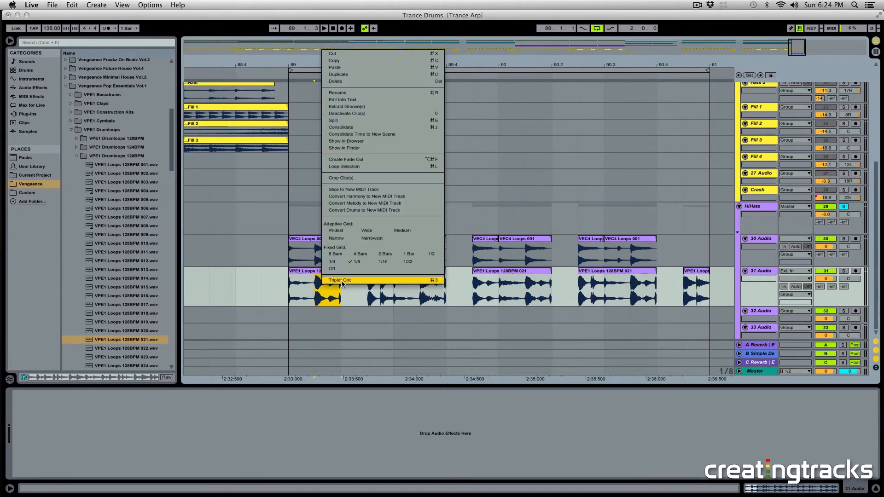
pyautogui.click(384, 262)
pyautogui.click(327, 295)
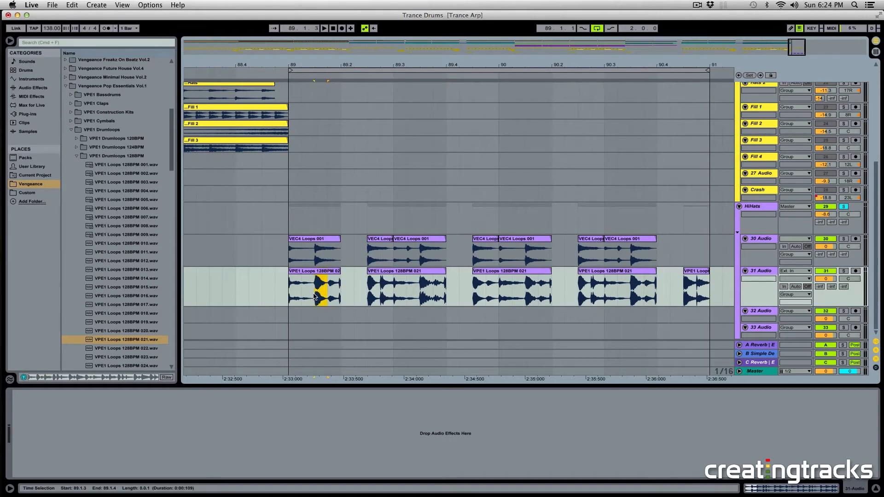
pyautogui.press('Delete')
# Compare with the first hit on 30 Audio and delete the sixteenth from 89.2.3 to 89.2.4 on 31 Audio
pyautogui.click(320, 284)
pyautogui.moveTo(318, 262); pyautogui.dragTo(290, 260)
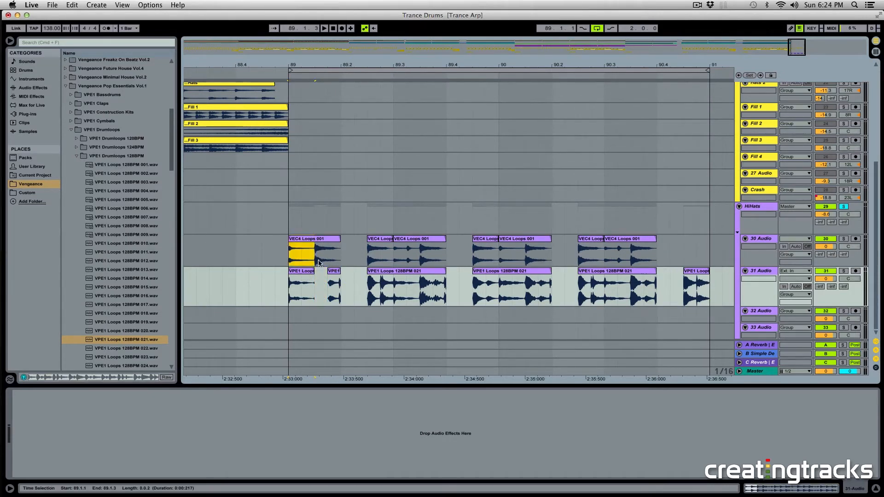
pyautogui.moveTo(367, 299); pyautogui.dragTo(380, 298)
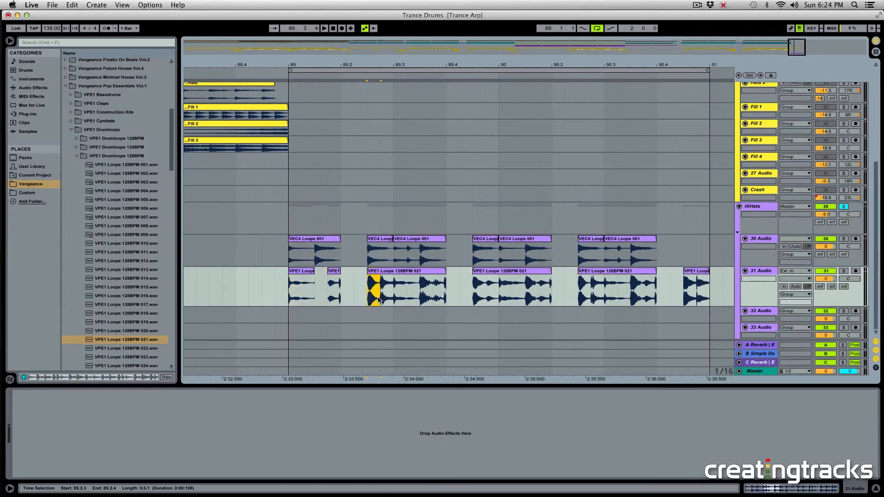
pyautogui.press('Delete')
# Play the two layered hi-hat loops from 88.4.4 to check the edits on 31 Audio
pyautogui.click(275, 287)
pyautogui.press('space')
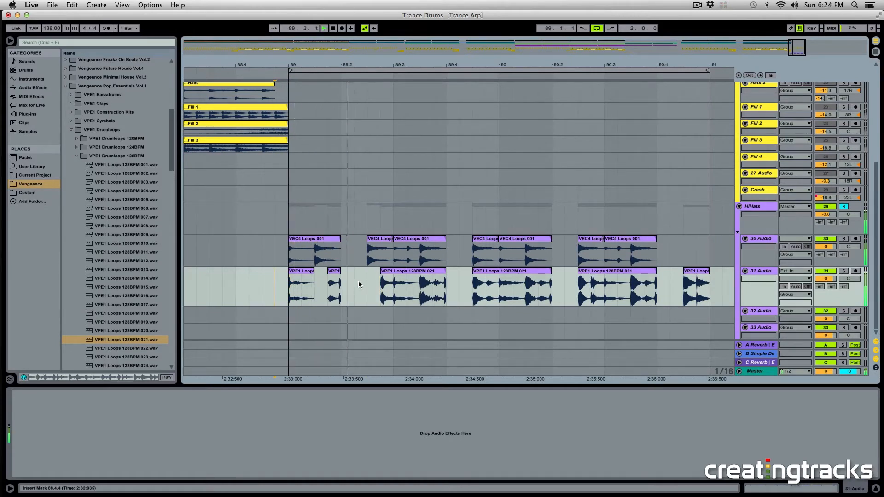
pyautogui.click(264, 286)
pyautogui.click(285, 285)
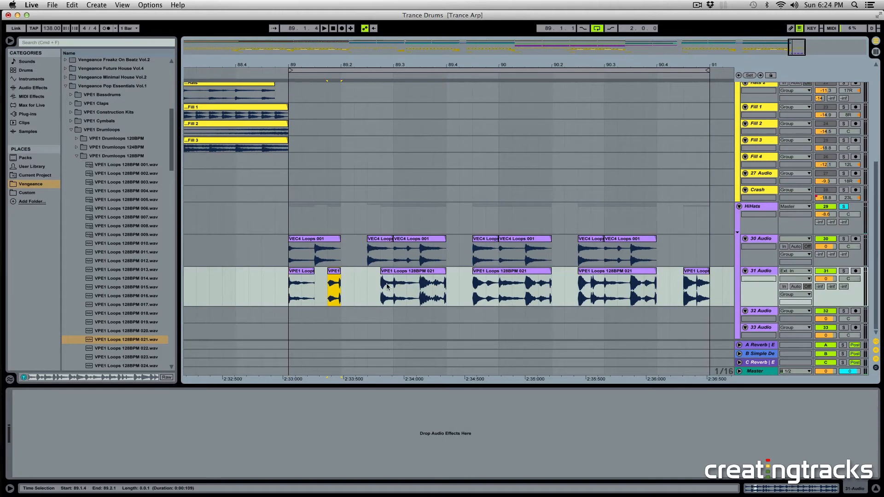
# Undo the sixteenth-note cuts at 89.1.3 and 89.2.3 on 31 Audio and restore them
pyautogui.press('super+z')
pyautogui.press('super+z')
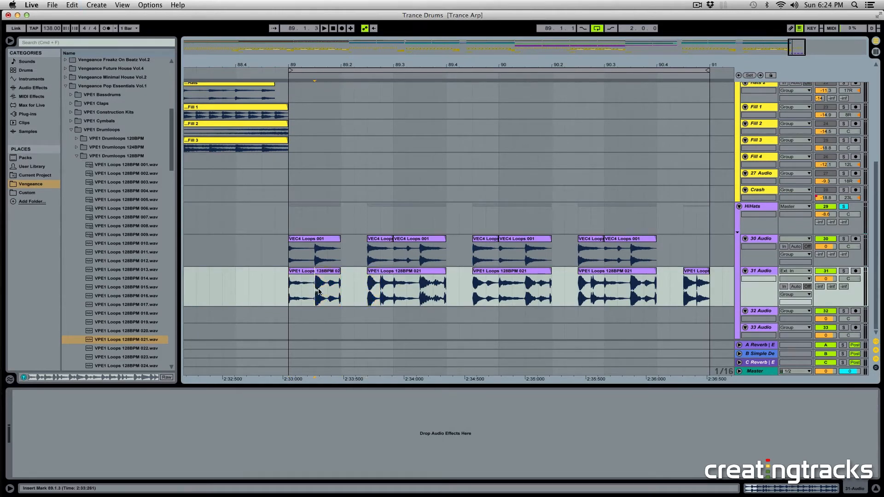
pyautogui.press('super+e')
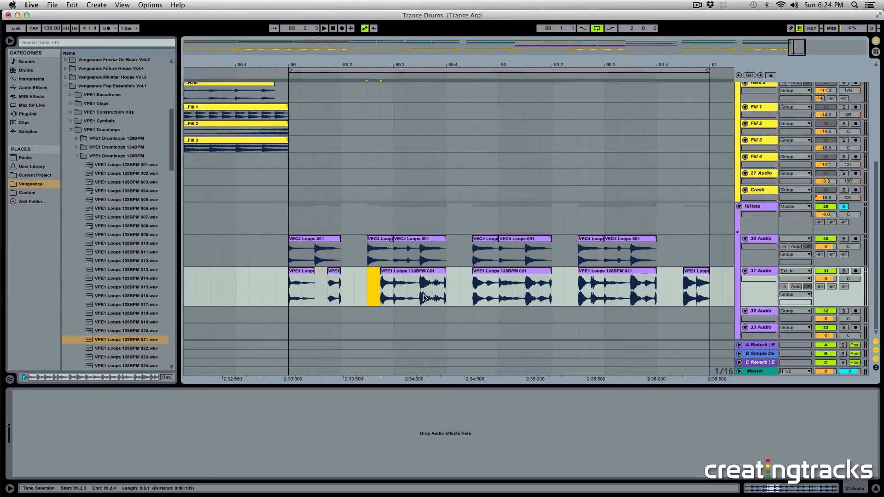
# Delete the sixteenths at 89.3.3, 89.4.3, 90.2.3 and 90.3.3 from the 31 Audio loop
pyautogui.moveTo(424, 298); pyautogui.dragTo(480, 295)
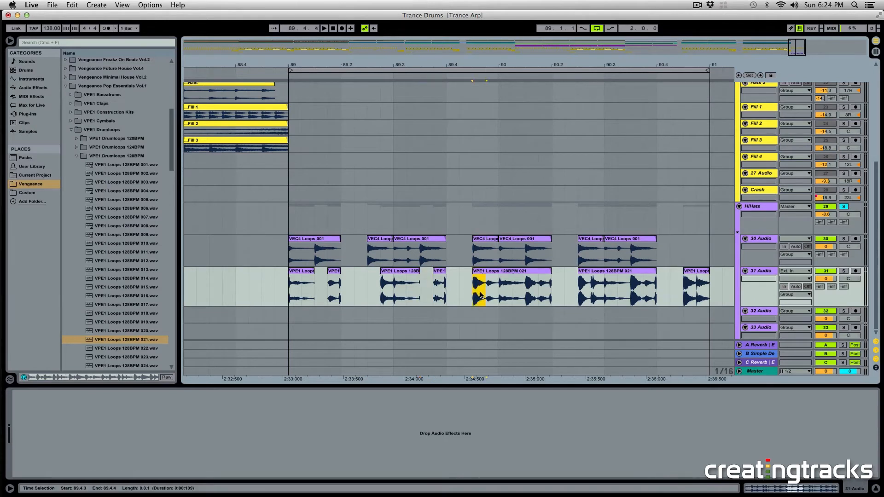
pyautogui.click(531, 250)
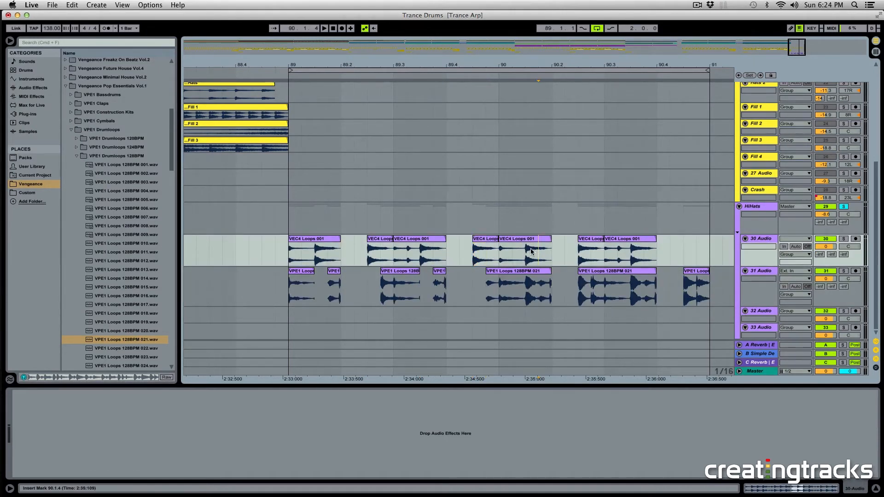
pyautogui.moveTo(643, 256); pyautogui.dragTo(626, 262)
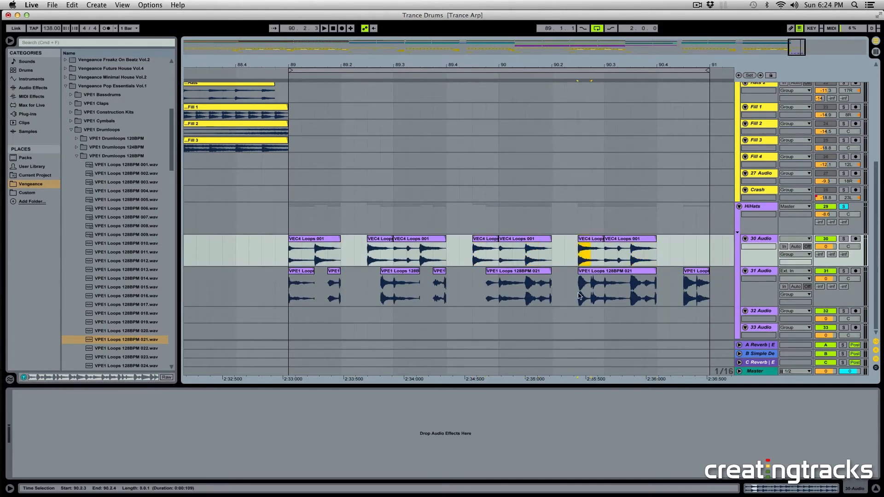
pyautogui.moveTo(578, 296); pyautogui.dragTo(595, 296)
pyautogui.press('super+e')
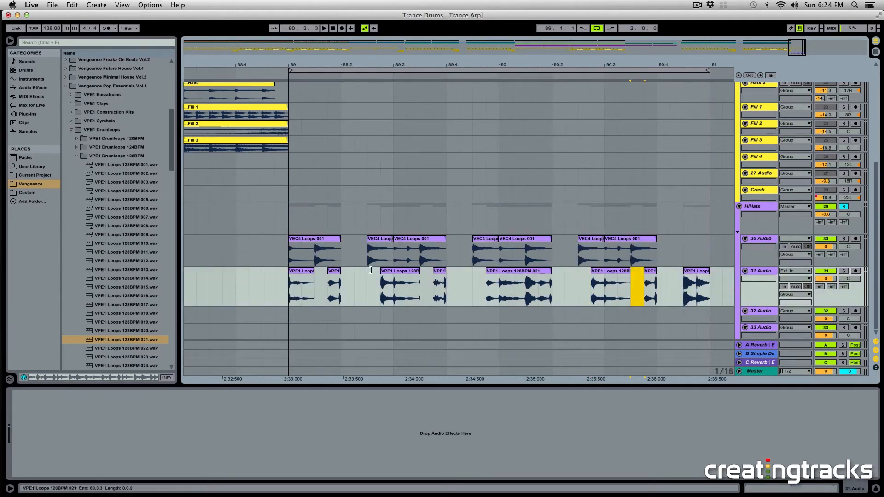
# Solo 31 Audio and play the trimmed loop from 89.1.1
pyautogui.click(289, 290)
pyautogui.click(843, 271)
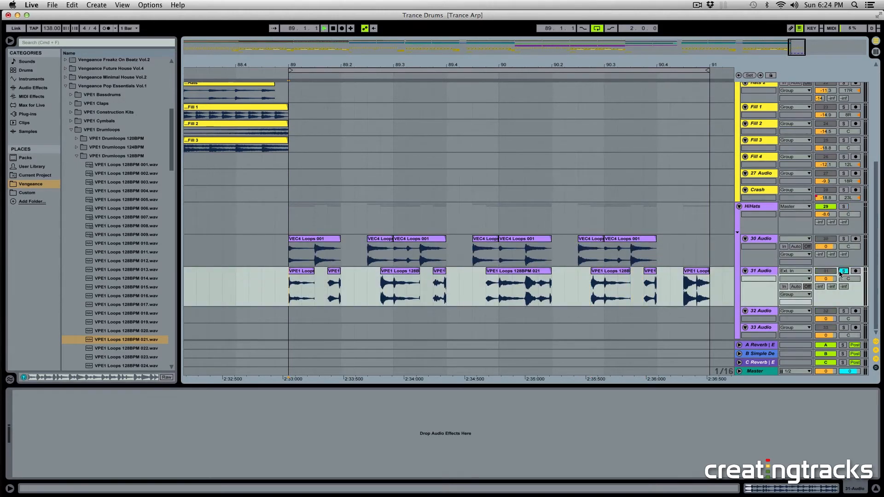
pyautogui.press('space')
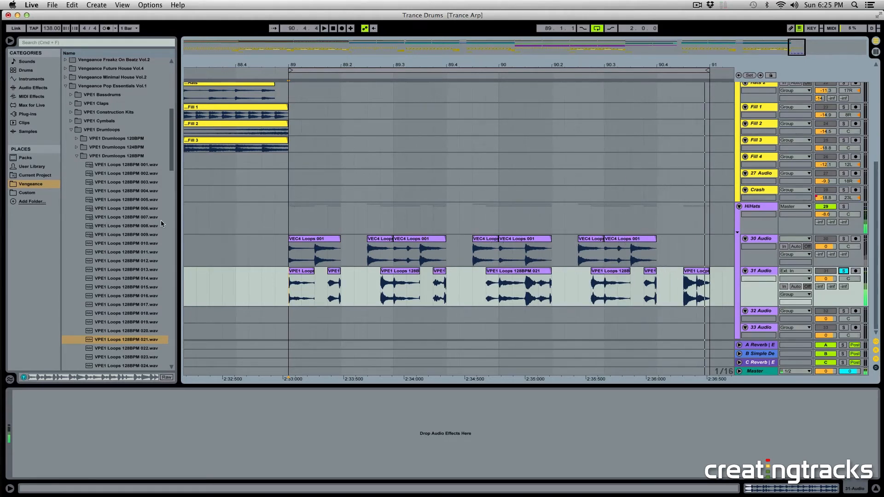
# Add an EQ Eight to 31 Audio and set band 1 as a low cut at about 628 Hz while the loop plays
pyautogui.click(32, 88)
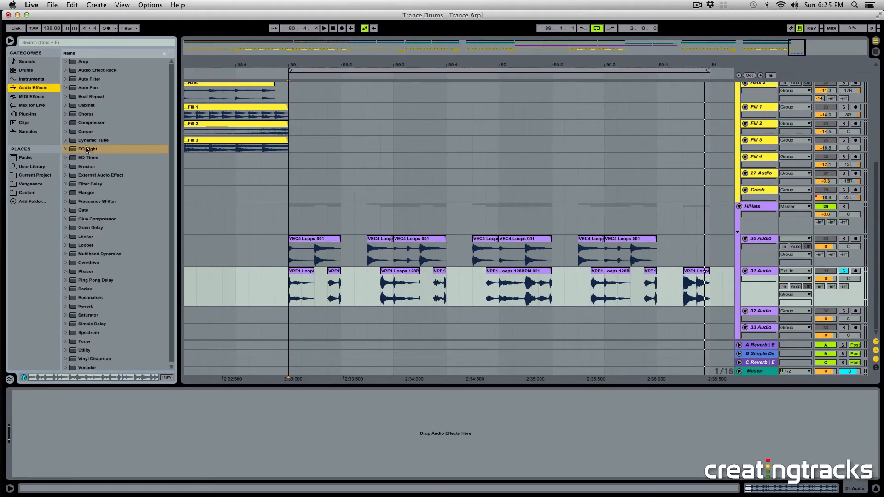
pyautogui.moveTo(87, 149)
pyautogui.mouseDown()
pyautogui.moveTo(249, 416)
pyautogui.moveTo(248, 433)
pyautogui.mouseUp()
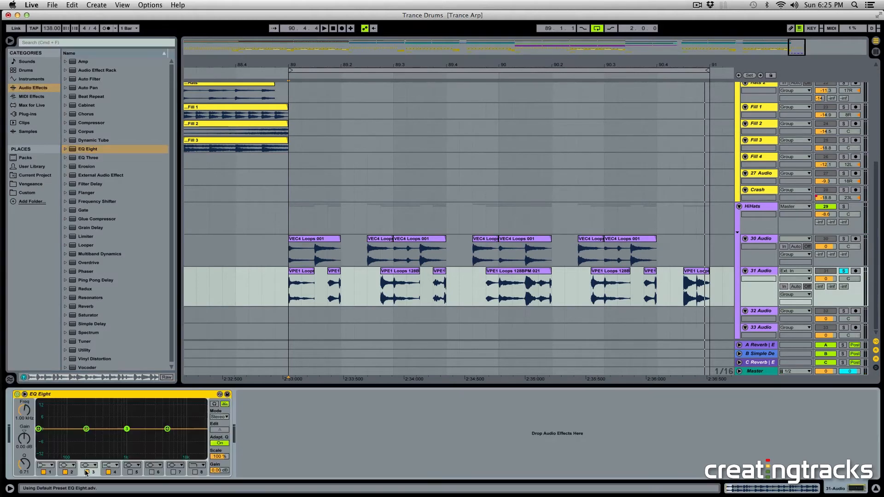
pyautogui.click(48, 466)
pyautogui.click(46, 412)
pyautogui.press('space')
pyautogui.moveTo(92, 435); pyautogui.dragTo(115, 436)
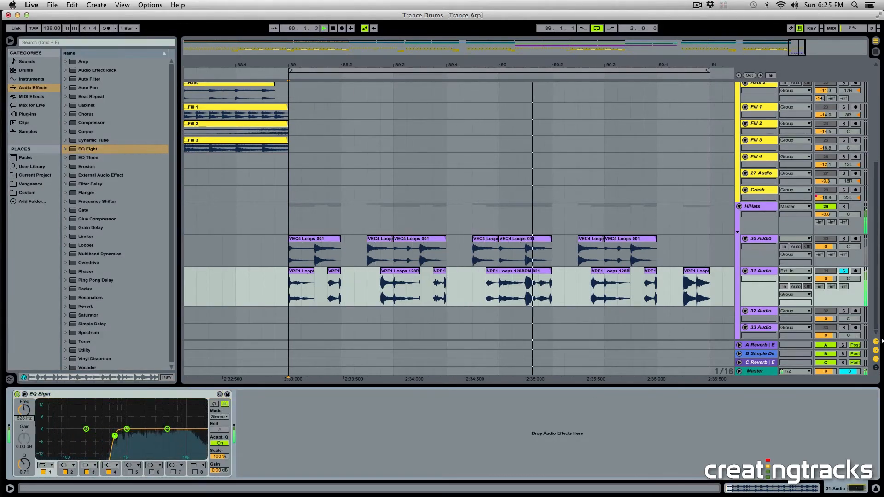
pyautogui.press('space')
# Lower the 31 Audio volume to -5.6 and listen to it layered with 30 Audio, both soloed
pyautogui.moveTo(825, 279)
pyautogui.mouseDown()
pyautogui.moveTo(825, 299)
pyautogui.moveTo(827, 276)
pyautogui.mouseUp()
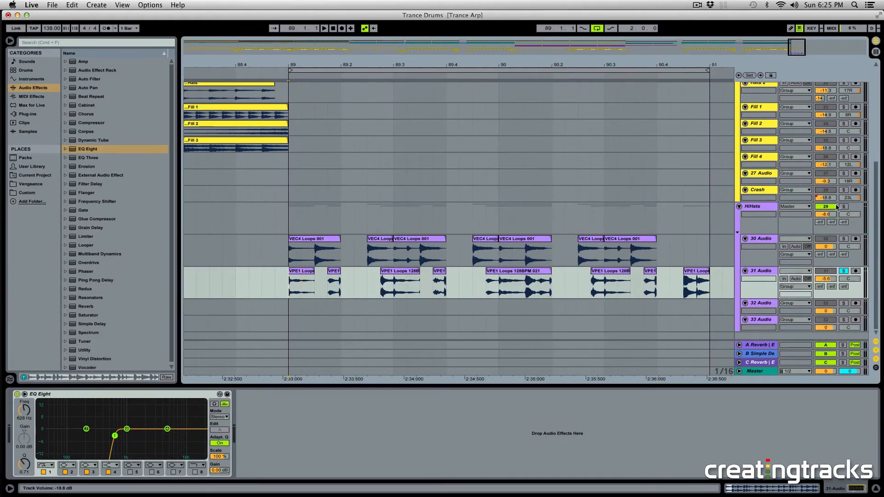
pyautogui.click(843, 239)
pyautogui.press('space')
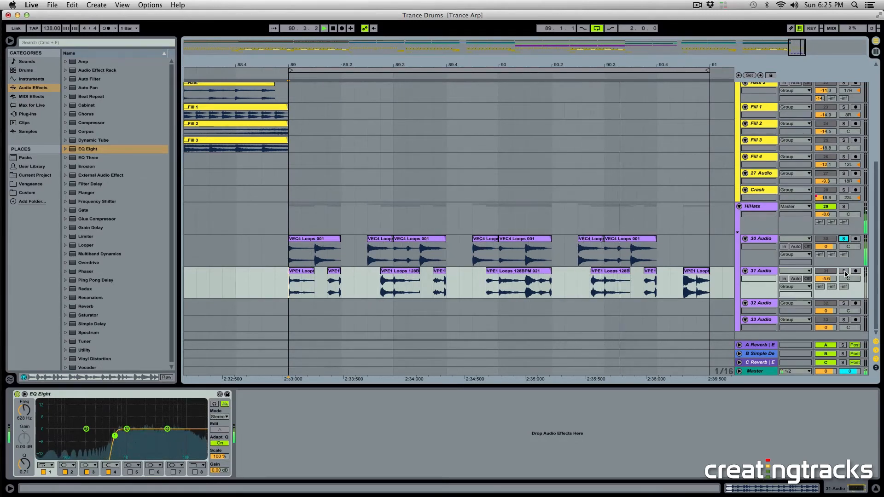
pyautogui.keyDown('super'); pyautogui.click(843, 271); pyautogui.keyUp('super')
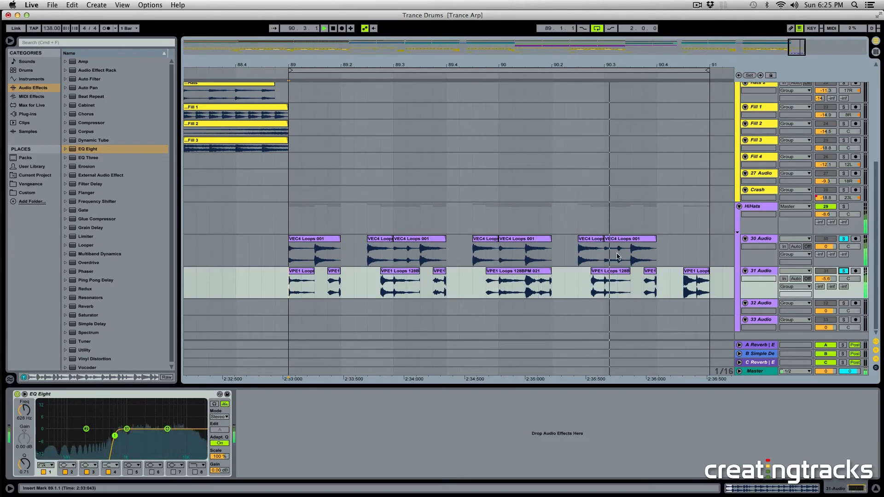
# Move the 89.1.4 hit from 31 Audio up to the same position on 30 Audio
pyautogui.click(695, 283)
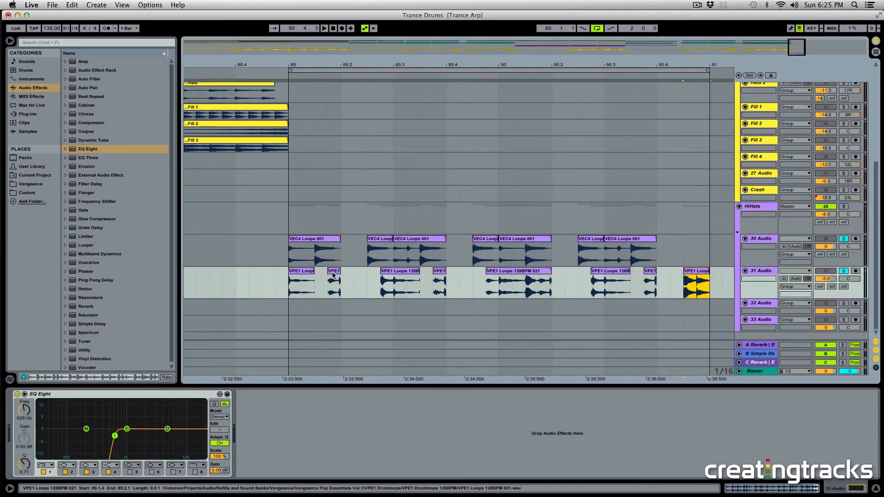
pyautogui.moveTo(333, 276); pyautogui.dragTo(333, 244)
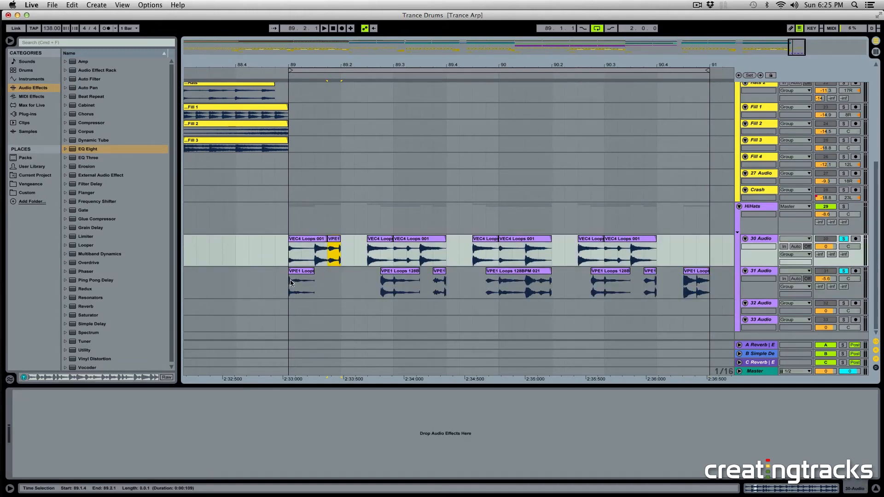
# Try removing the sixteenth at 89.1.1 from 31 Audio, listen to the soloed track, and undo the deletion
pyautogui.moveTo(300, 283)
pyautogui.mouseDown()
pyautogui.moveTo(287, 283)
pyautogui.moveTo(303, 282)
pyautogui.mouseUp()
pyautogui.press('Delete')
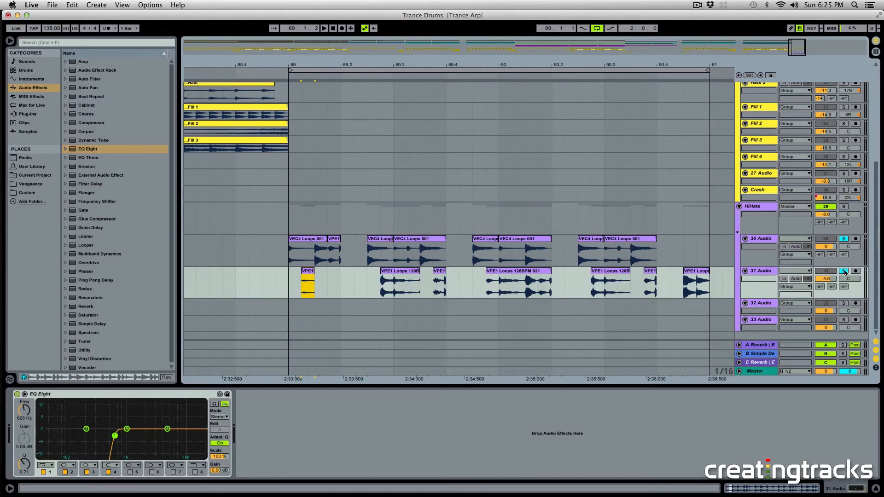
pyautogui.click(844, 272)
pyautogui.press('space')
pyautogui.press('space')
pyautogui.press('space')
pyautogui.press('space')
pyautogui.press('space')
pyautogui.press('space')
pyautogui.press('space')
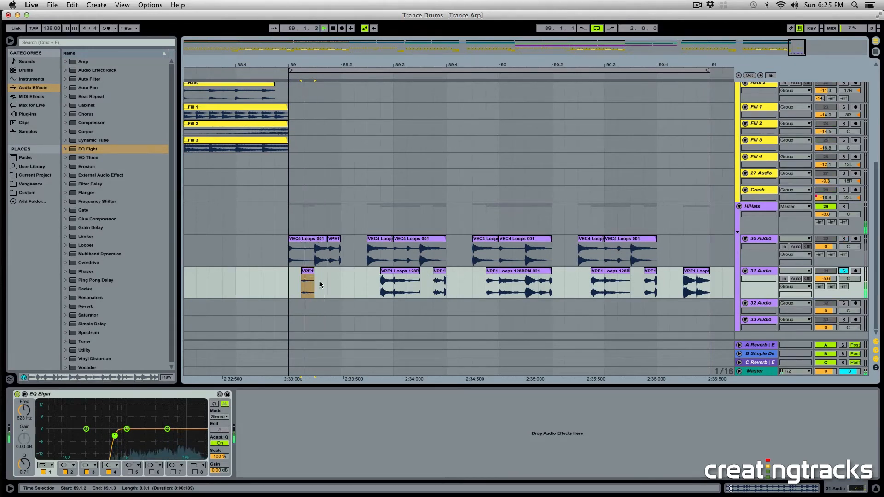
pyautogui.press('super+z')
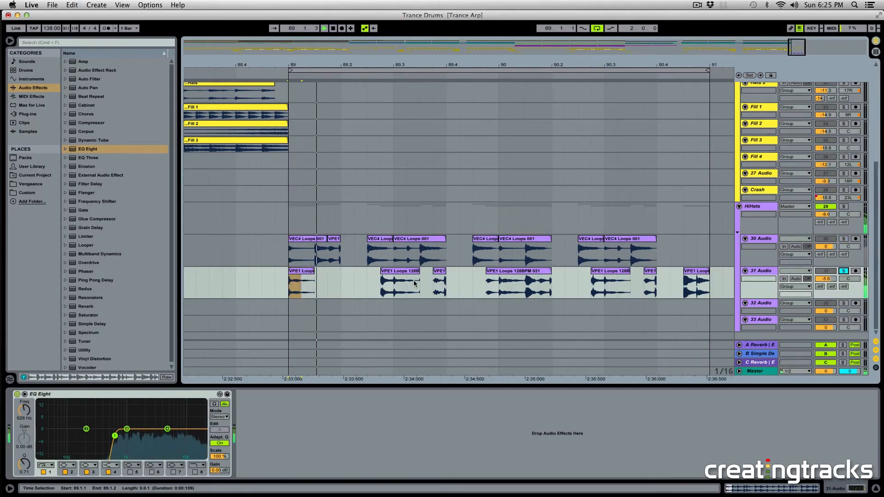
# Try moving the 89.1.2 hit from 31 Audio onto 30 Audio and clearing the rest of the first beat on 31 Audio
pyautogui.moveTo(414, 280); pyautogui.dragTo(407, 280)
pyautogui.press('space')
pyautogui.press('space')
pyautogui.moveTo(294, 288); pyautogui.dragTo(308, 260)
pyautogui.press('space')
pyautogui.click(308, 256)
pyautogui.click(320, 270)
pyautogui.press('Delete')
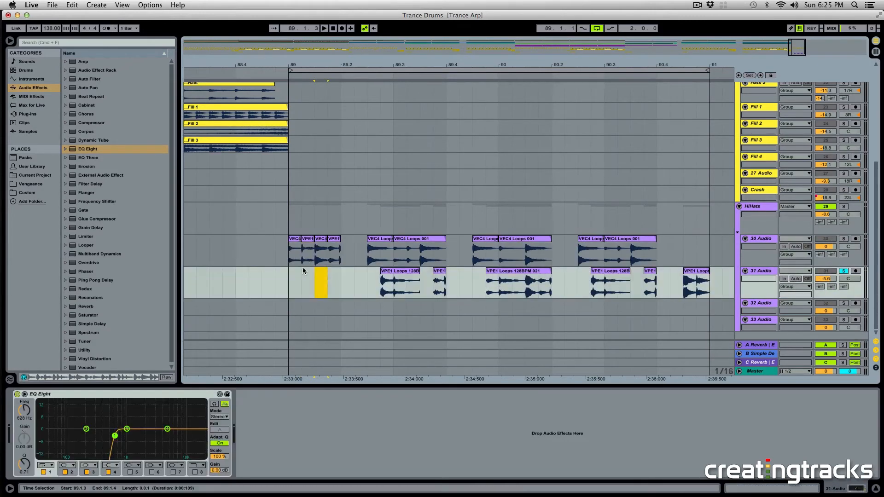
# Solo 30 Audio and play from 89.1.1 to hear the transferred hits
pyautogui.click(288, 264)
pyautogui.click(843, 239)
pyautogui.press('space')
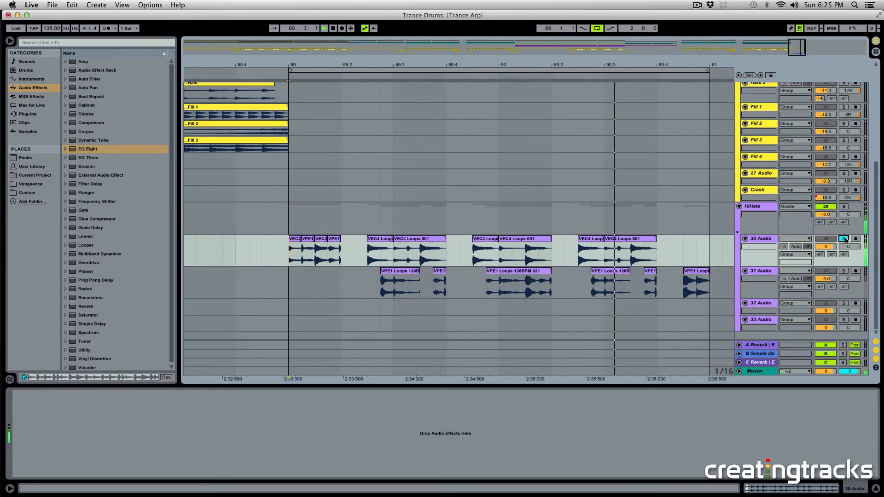
pyautogui.press('space')
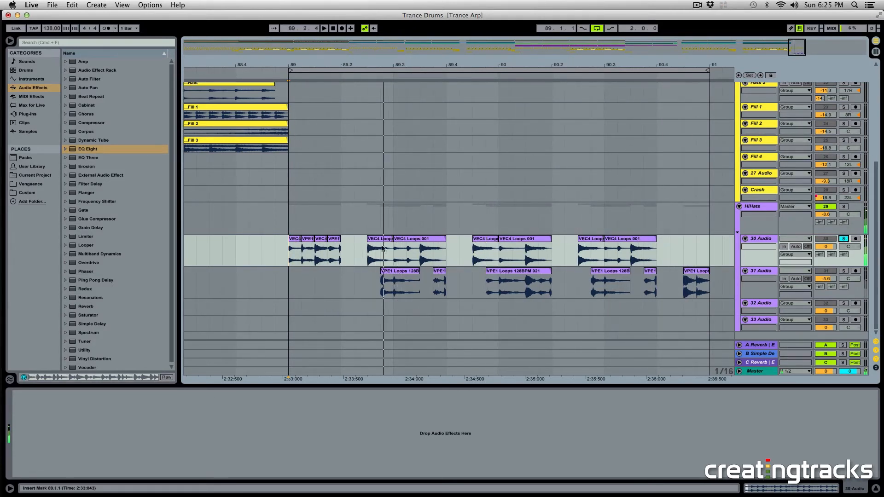
# Undo the transfer of the 89.1.2 hit while keeping the 89.1.4 hit on 30 Audio
pyautogui.moveTo(305, 243); pyautogui.dragTo(310, 275)
pyautogui.press('super+z')
pyautogui.press('super+z')
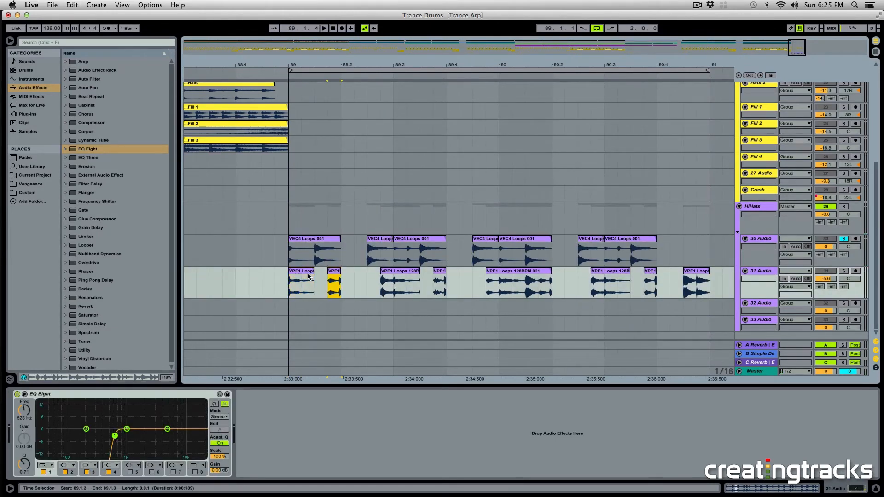
pyautogui.press('super+shift+z')
# Delete the 89.1.1 to 89.1.3 clip from 31 Audio and play 30 Audio to check the result
pyautogui.click(301, 272)
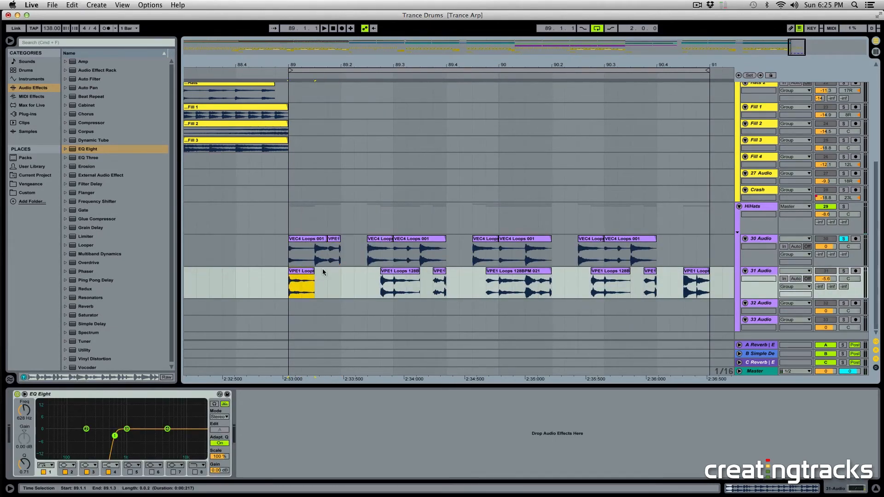
pyautogui.press('Delete')
pyautogui.click(331, 253)
pyautogui.press('space')
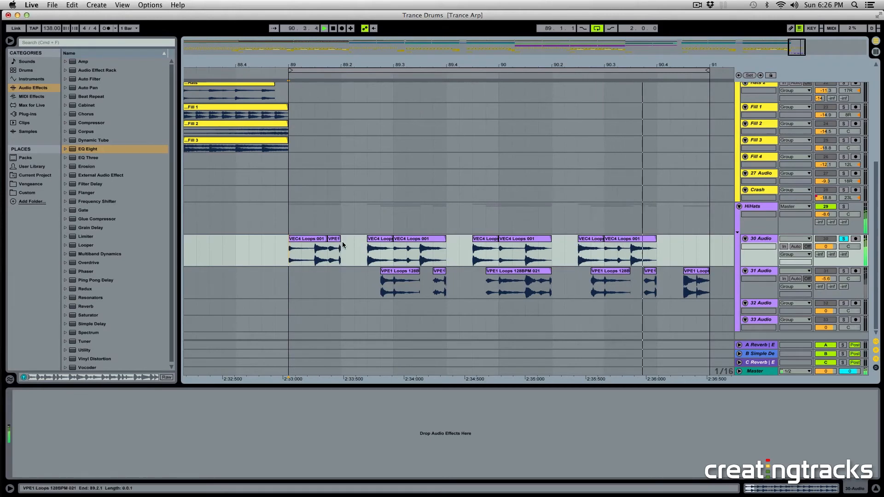
pyautogui.press('space')
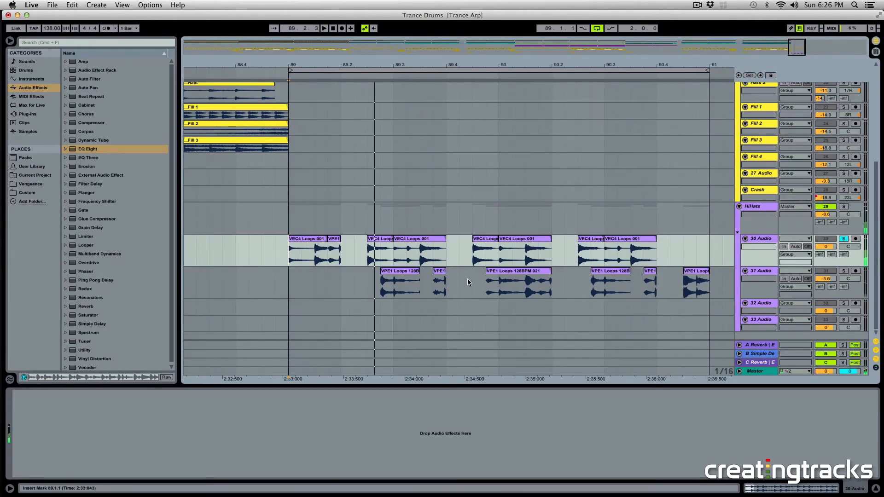
# Split the 31 Audio clip at 90.1.4 and move the hits at 89.3.4, 90.1.4 and 90.3.4 onto 30 Audio
pyautogui.moveTo(440, 273); pyautogui.dragTo(440, 261)
pyautogui.click(543, 278)
pyautogui.press('super+e')
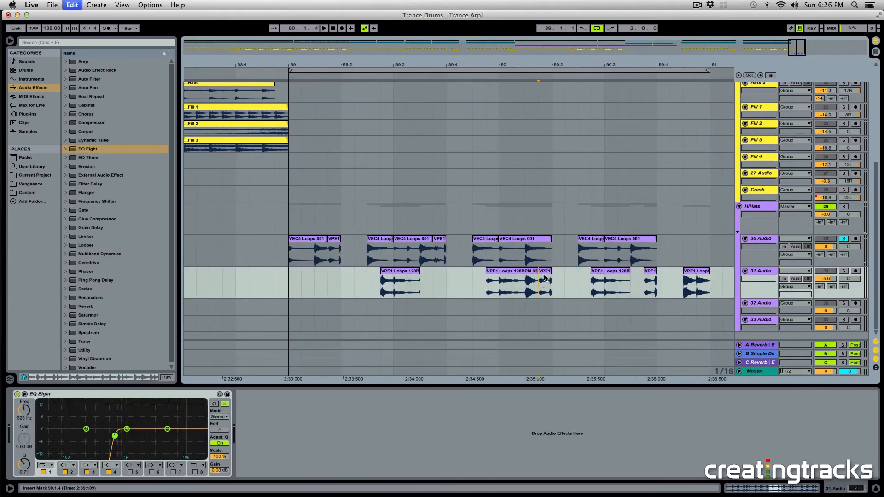
pyautogui.moveTo(543, 272); pyautogui.dragTo(545, 261)
pyautogui.moveTo(650, 272); pyautogui.dragTo(651, 263)
# Delete the leftover clips between 89.2.4 and 90.4.1 from 31 Audio
pyautogui.click(619, 286)
pyautogui.moveTo(722, 281); pyautogui.dragTo(383, 301)
pyautogui.moveTo(381, 290); pyautogui.dragTo(656, 272)
pyautogui.press('Delete')
# Play both tracks and move the final clip at 90.4.3 from 31 Audio onto 30 Audio
pyautogui.click(681, 276)
pyautogui.press('space')
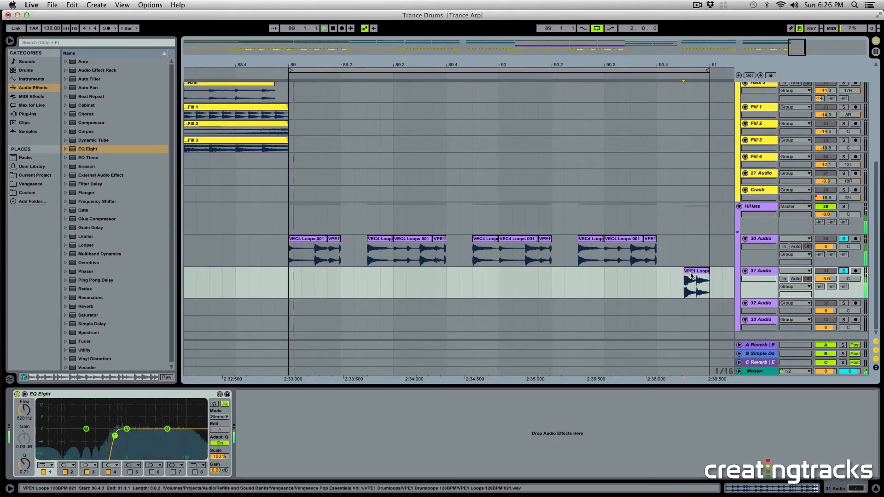
pyautogui.press('space')
pyautogui.moveTo(701, 279); pyautogui.dragTo(700, 258)
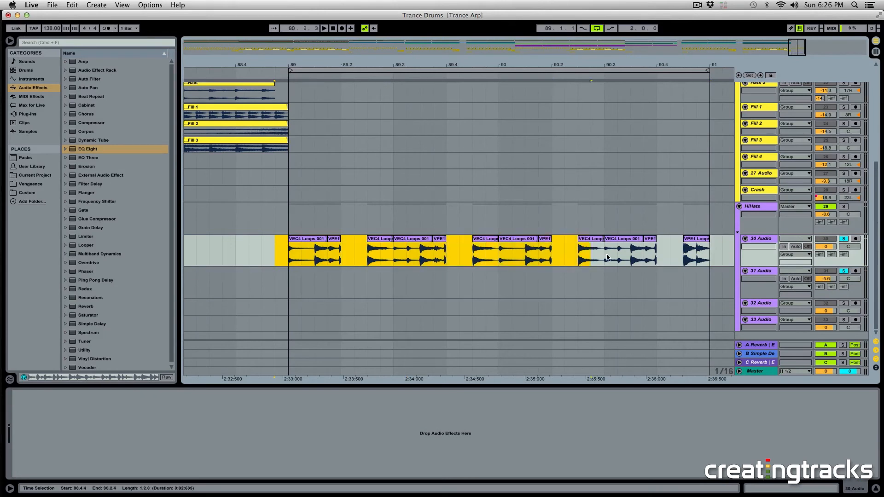
# Play the combined hi-hat pattern on 30 Audio from 89.1.1
pyautogui.click(683, 256)
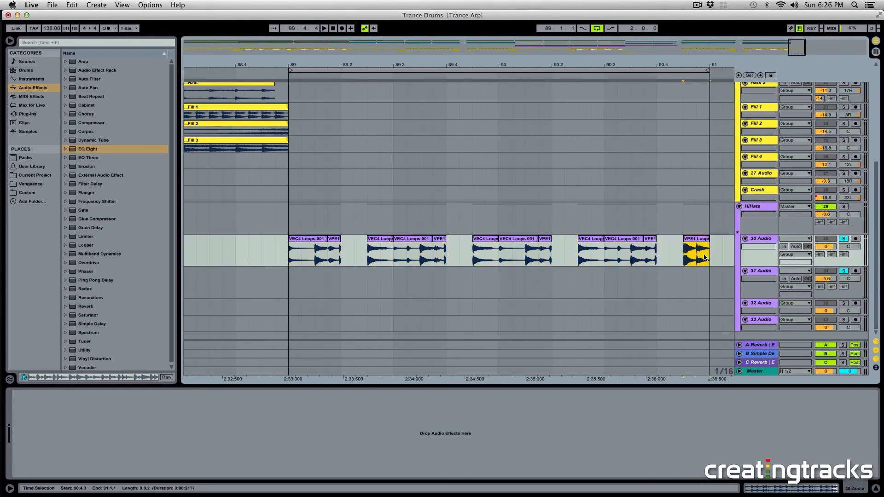
pyautogui.click(288, 260)
pyautogui.press('space')
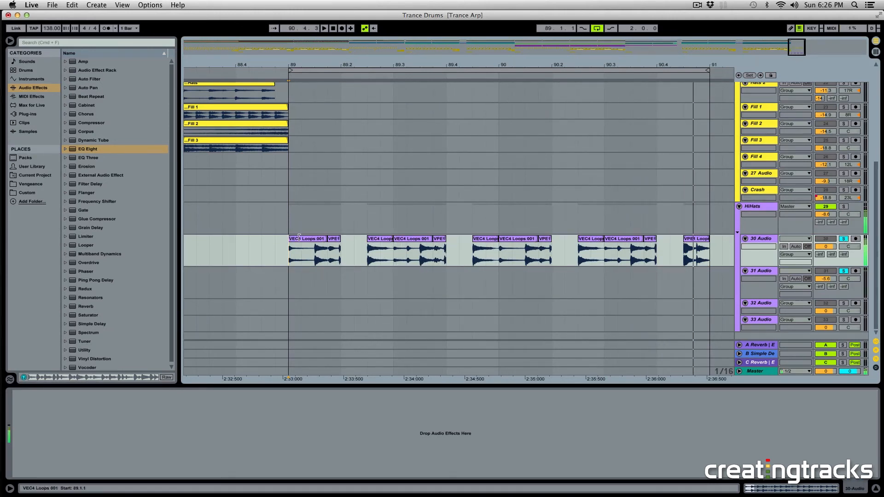
pyautogui.press('space')
# Listen to the 89.3.4 hit on 30 Audio and examine its waveform up close where the clip ends at 89.4.1
pyautogui.click(441, 260)
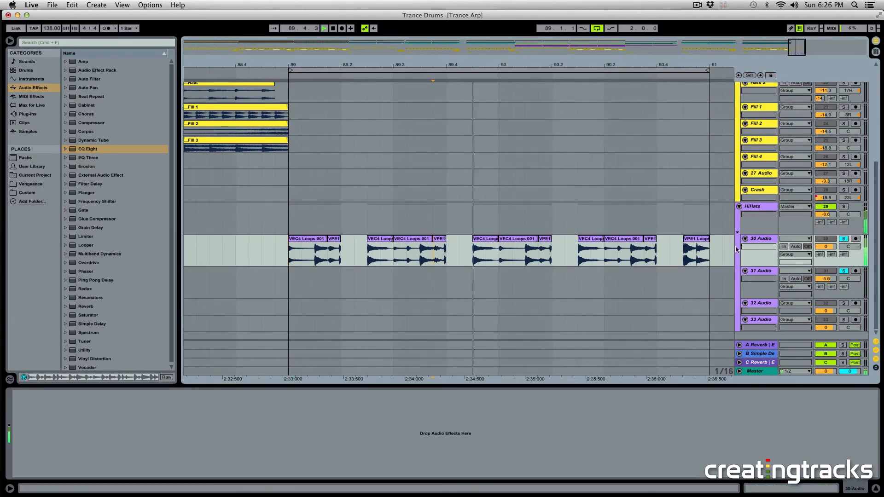
pyautogui.click(435, 258)
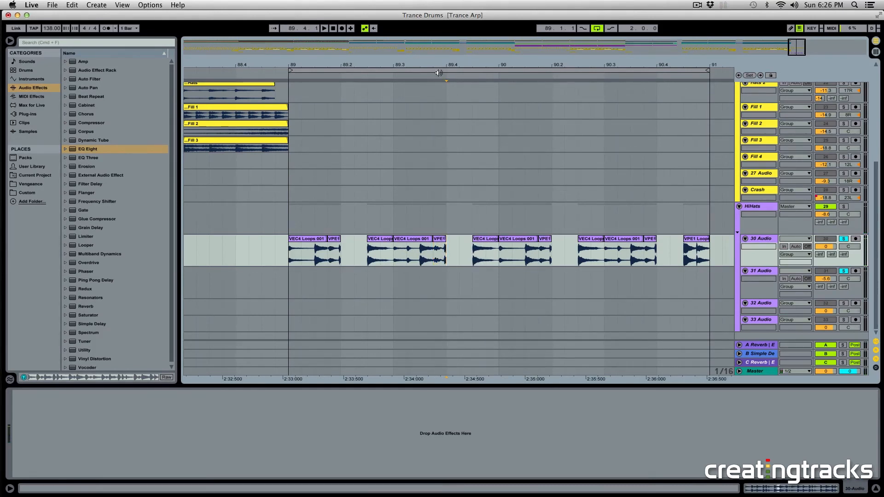
pyautogui.moveTo(438, 73); pyautogui.dragTo(441, 148)
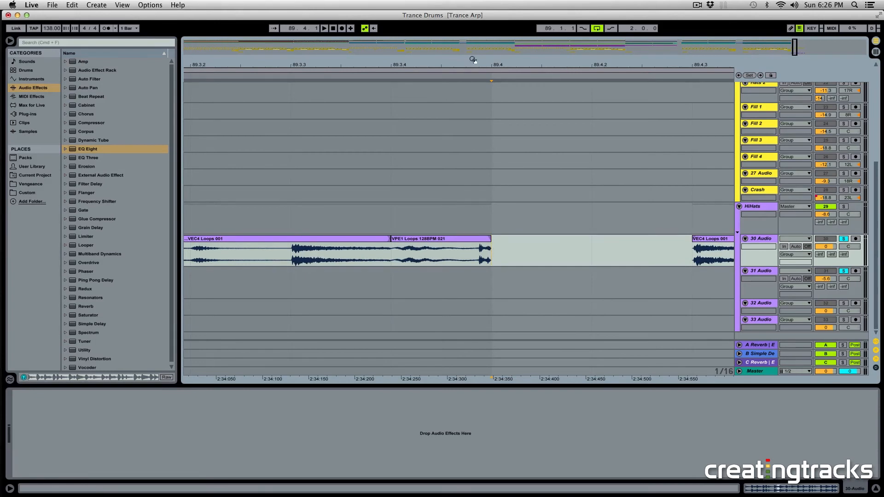
pyautogui.moveTo(472, 60); pyautogui.dragTo(472, 12)
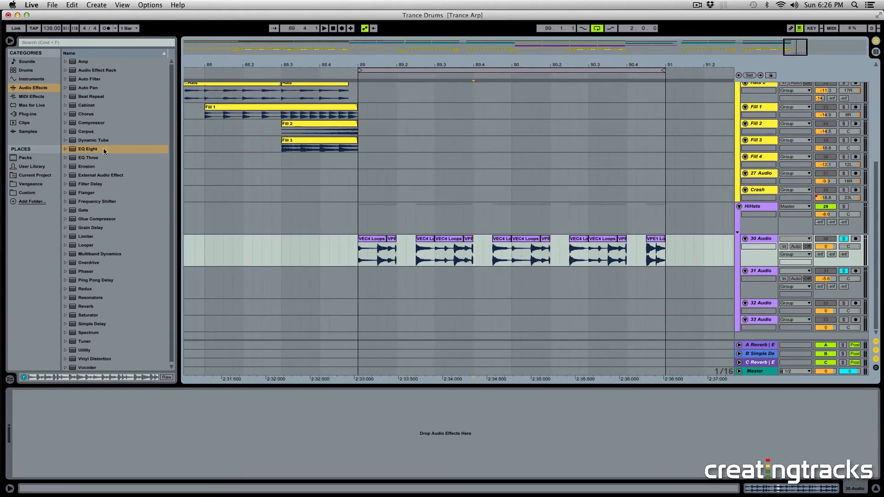
# Add an EQ Eight to 30 Audio, set its low cut to 481 Hz and play the pattern
pyautogui.moveTo(104, 148); pyautogui.dragTo(308, 195)
pyautogui.moveTo(150, 471); pyautogui.dragTo(149, 469)
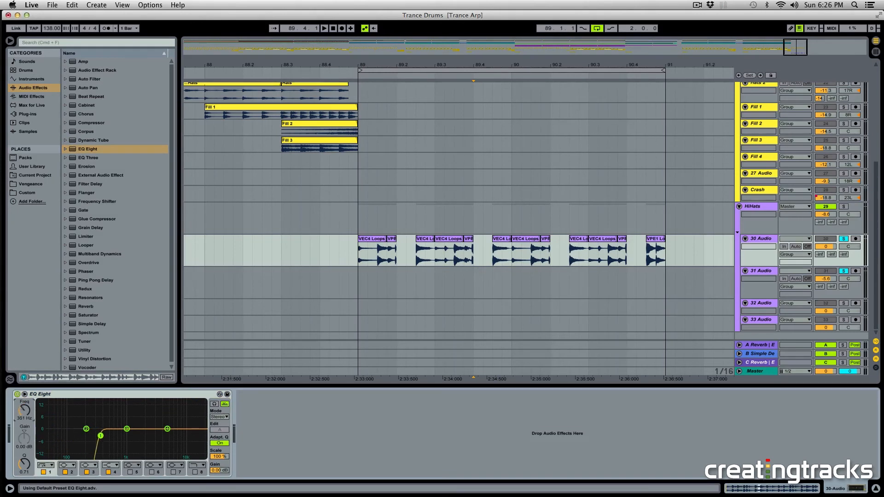
pyautogui.moveTo(120, 435); pyautogui.dragTo(109, 436)
pyautogui.press('space')
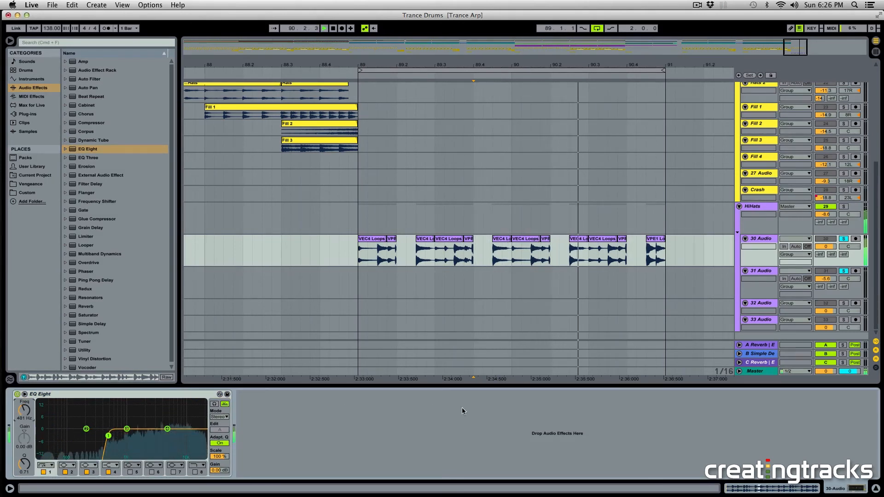
# Play the filtered hi-hat pattern on 30 Audio from 89.1.1 and take the solo off 30 Audio and 31 Audio
pyautogui.click(437, 269)
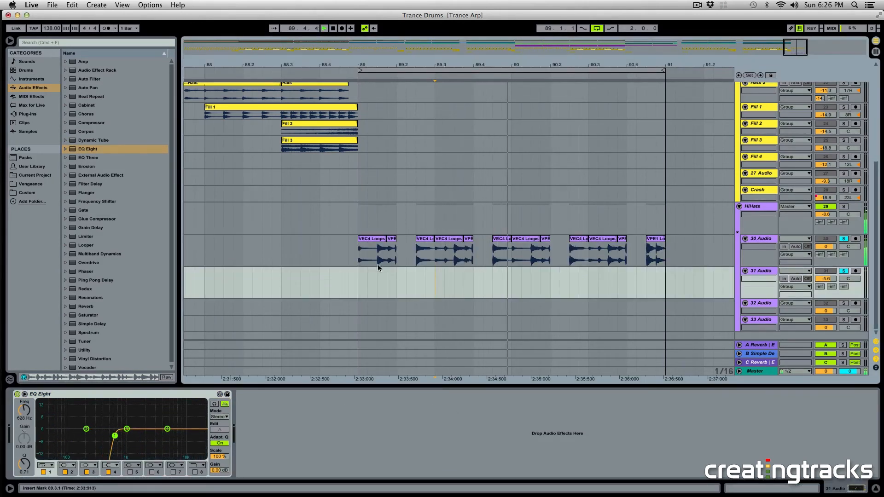
pyautogui.click(359, 258)
pyautogui.click(478, 261)
pyautogui.press('space')
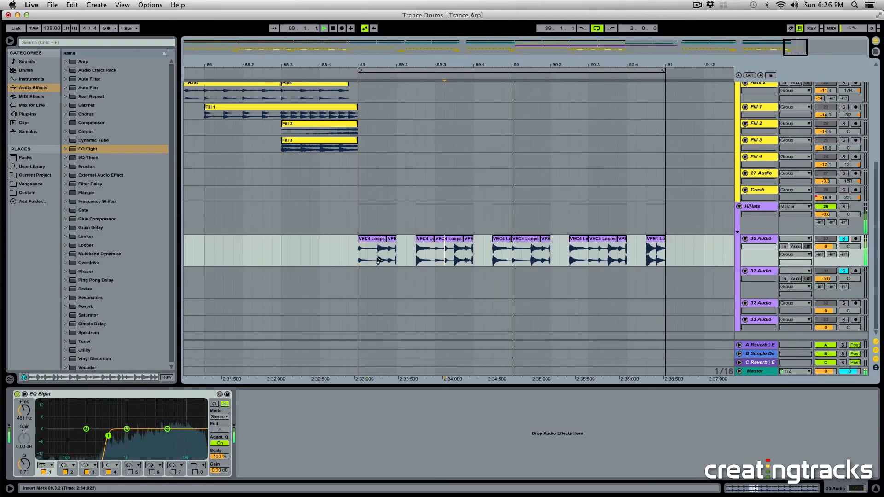
pyautogui.click(359, 259)
pyautogui.click(843, 238)
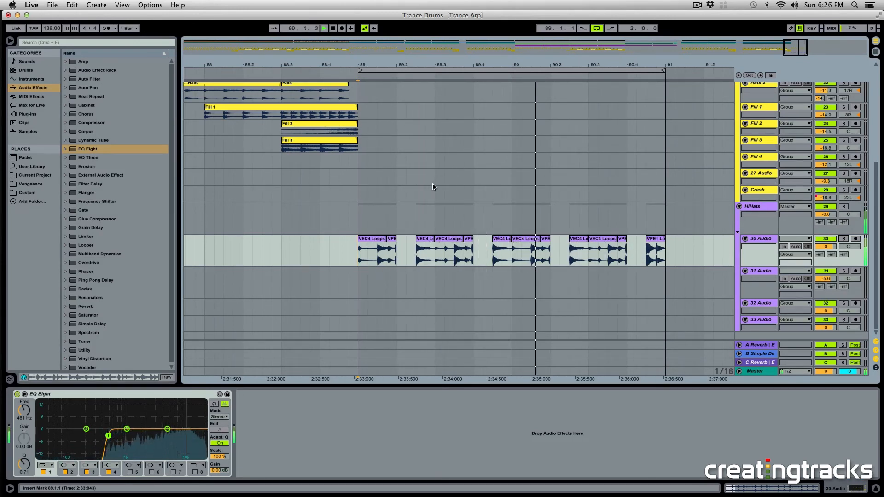
pyautogui.press('space')
# Locate the Hats 2 clips between bars 82 and 85 in the Drums group and solo Hats 2
pyautogui.hscroll(-10, 387, 180)
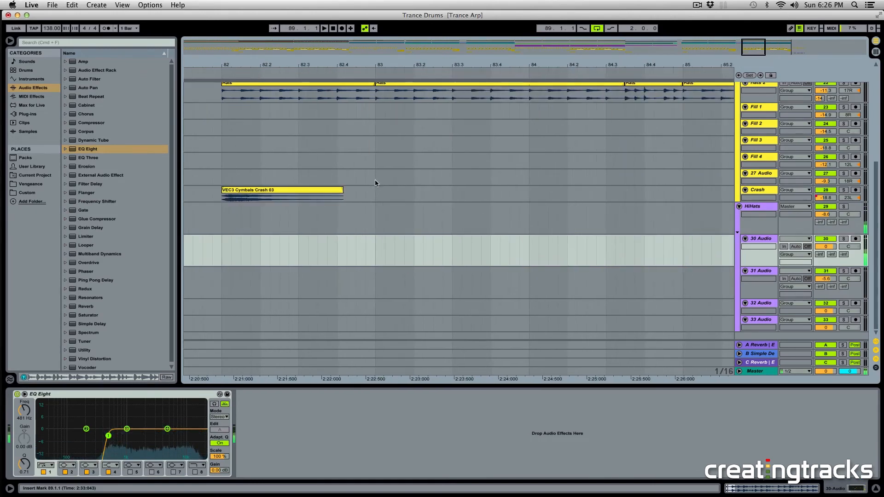
pyautogui.scroll(2, 370, 177)
pyautogui.scroll(7, 370, 180)
pyautogui.hscroll(15, 370, 179)
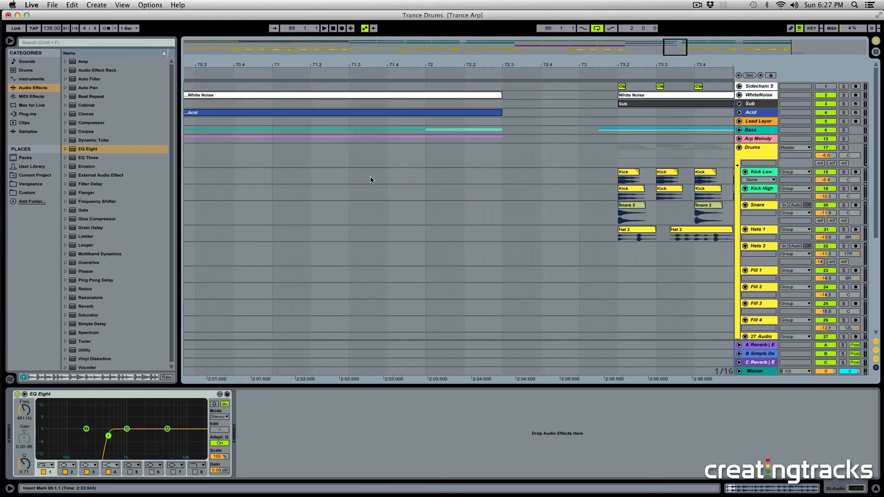
pyautogui.hscroll(-13, 371, 179)
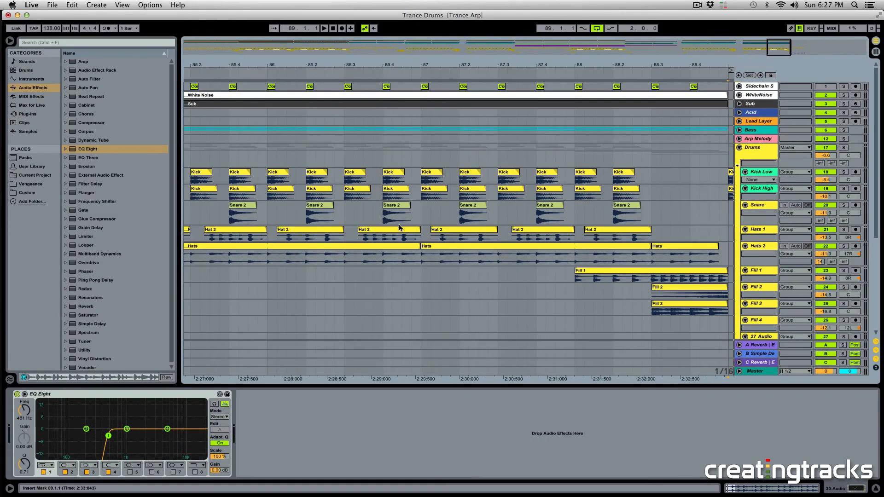
pyautogui.click(329, 252)
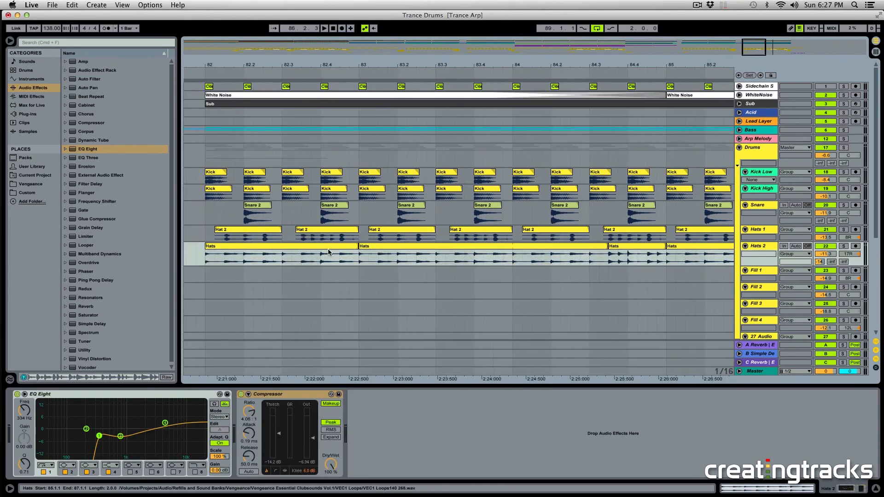
pyautogui.click(638, 246)
pyautogui.click(843, 246)
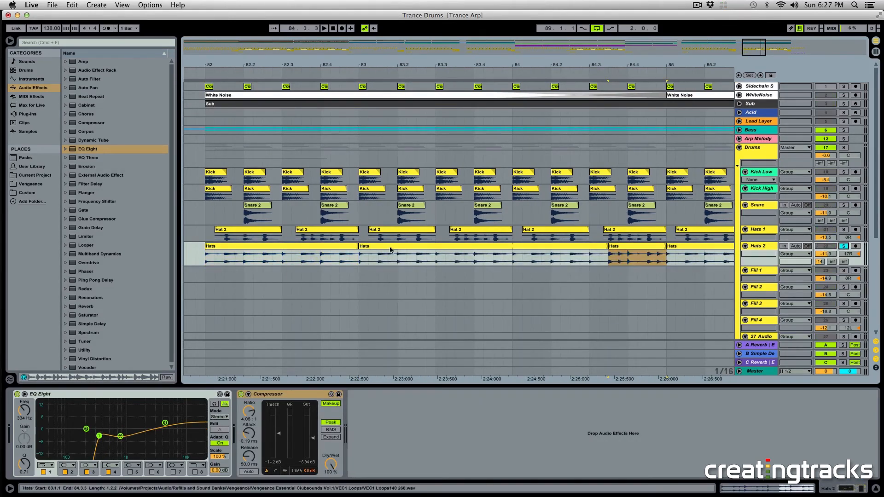
# Play the Hats 2 loop from 82.1.1 and set the track's volume to -5.4 dB
pyautogui.click(303, 253)
pyautogui.press('space')
pyautogui.click(825, 253)
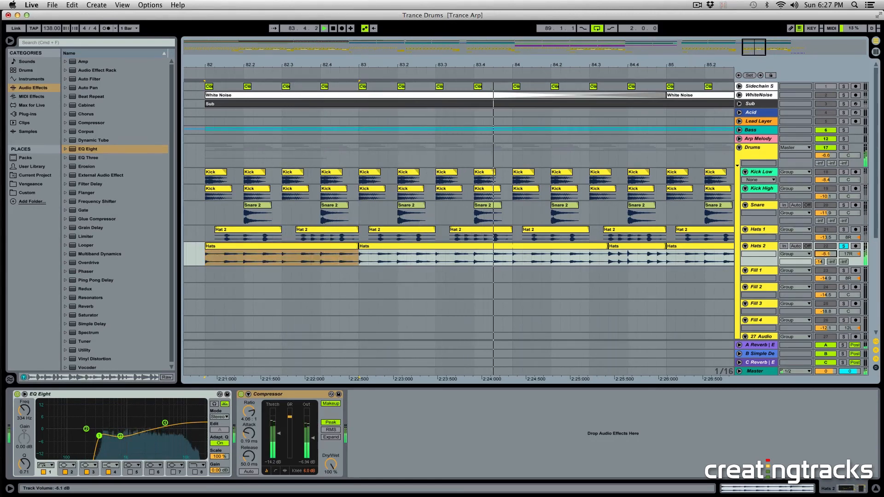
pyautogui.moveTo(825, 254); pyautogui.dragTo(825, 251)
pyautogui.hscroll(4, 545, 224)
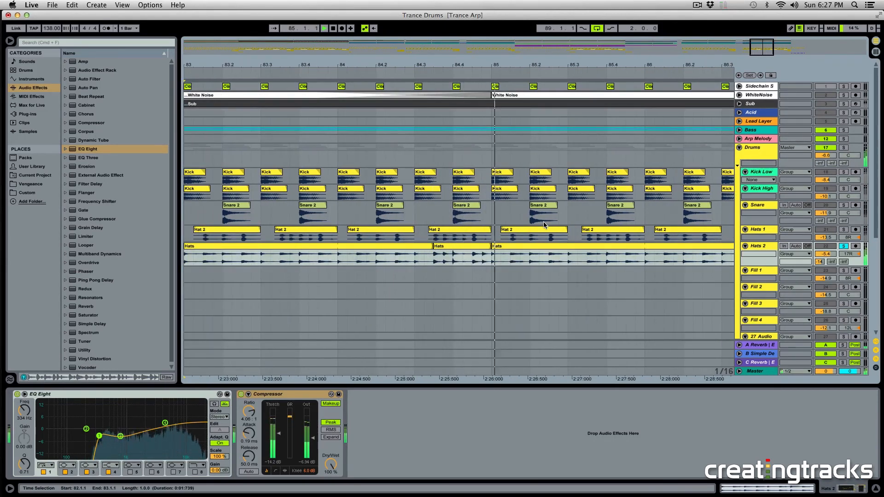
pyautogui.hscroll(4, 543, 222)
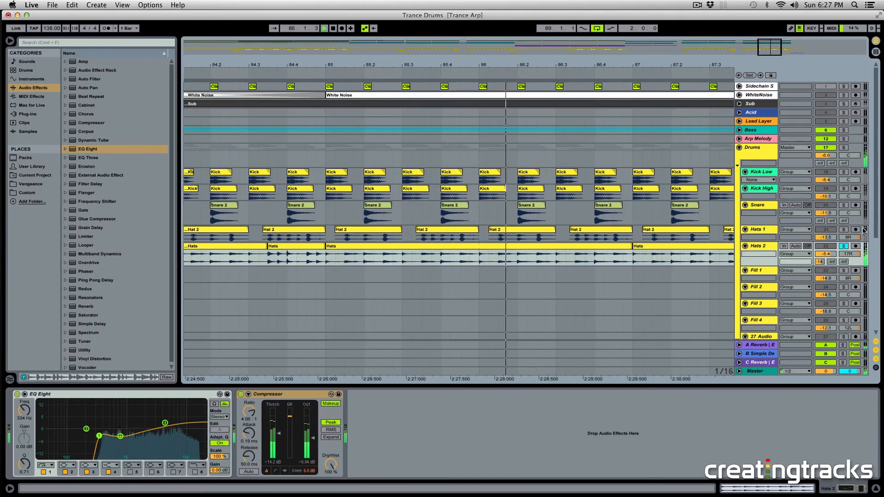
# Solo Hats 1 together with Hats 2 and listen to both up to the end of bar 88
pyautogui.keyDown('super'); pyautogui.click(843, 229); pyautogui.keyUp('super')
pyautogui.hscroll(5, 663, 222)
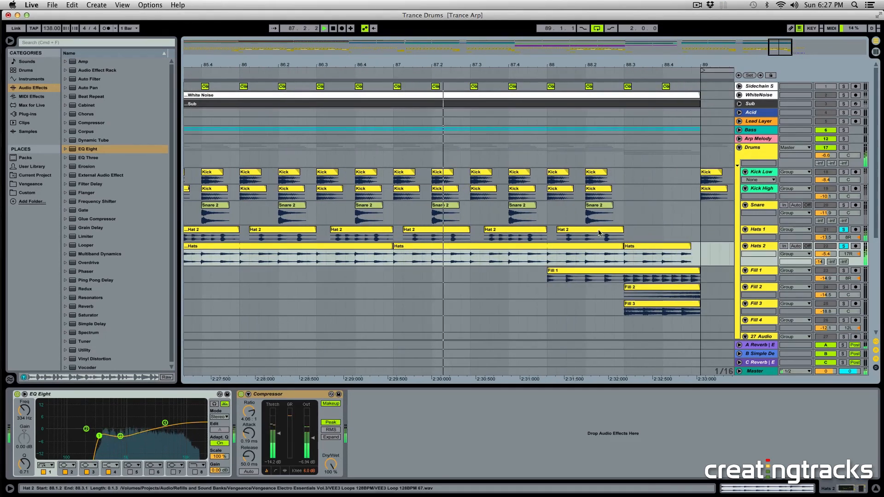
pyautogui.hscroll(8, 619, 221)
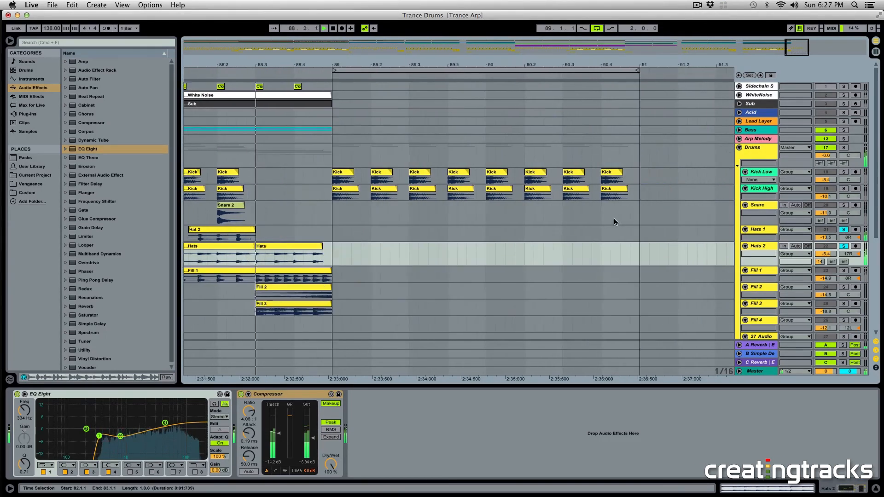
pyautogui.hscroll(3, 614, 222)
pyautogui.scroll(-8, 496, 257)
pyautogui.press('space')
# Audition VPE1 128BPM loops from the Vengeance folder and place VPE1 Loops 128BPM 058 on 31 Audio starting at 88.4.4
pyautogui.click(334, 265)
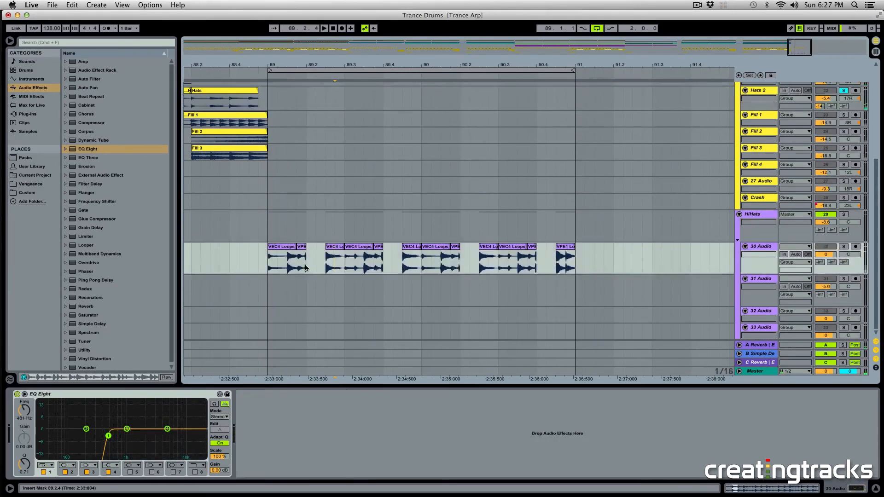
pyautogui.click(32, 184)
pyautogui.scroll(-5, 102, 278)
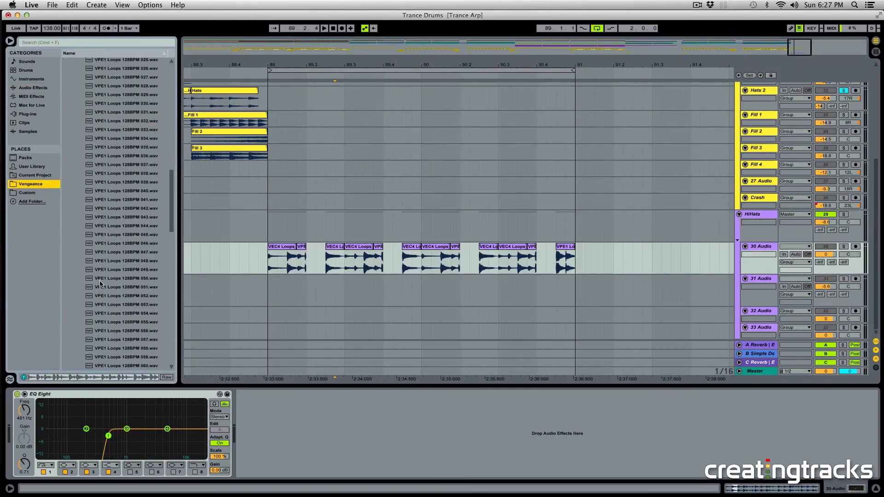
pyautogui.moveTo(113, 322); pyautogui.dragTo(271, 300)
pyautogui.press('super+z')
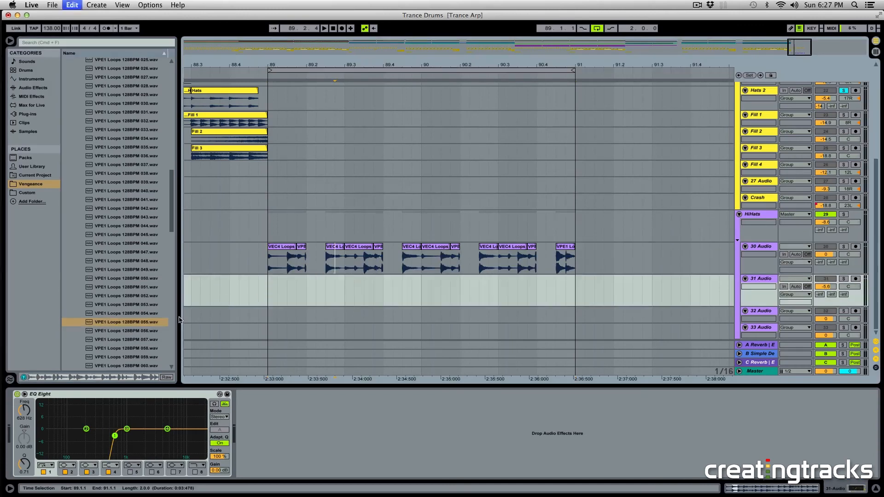
pyautogui.click(128, 350)
pyautogui.click(114, 359)
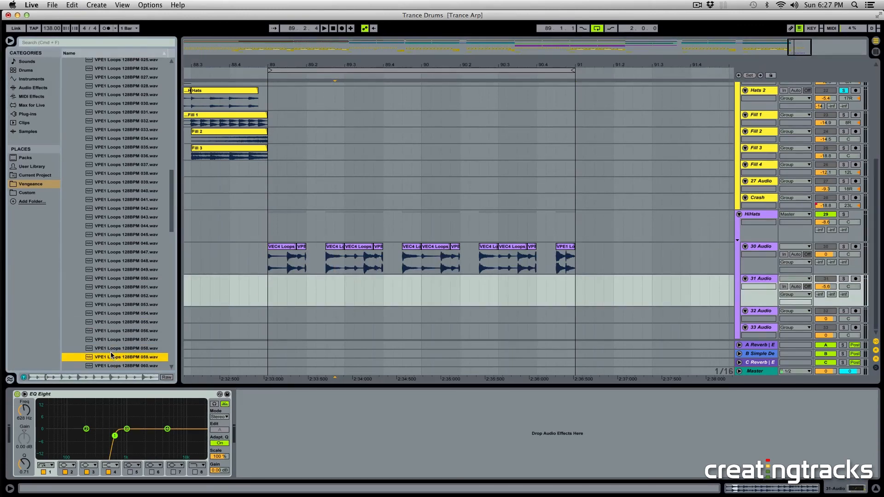
pyautogui.click(116, 349)
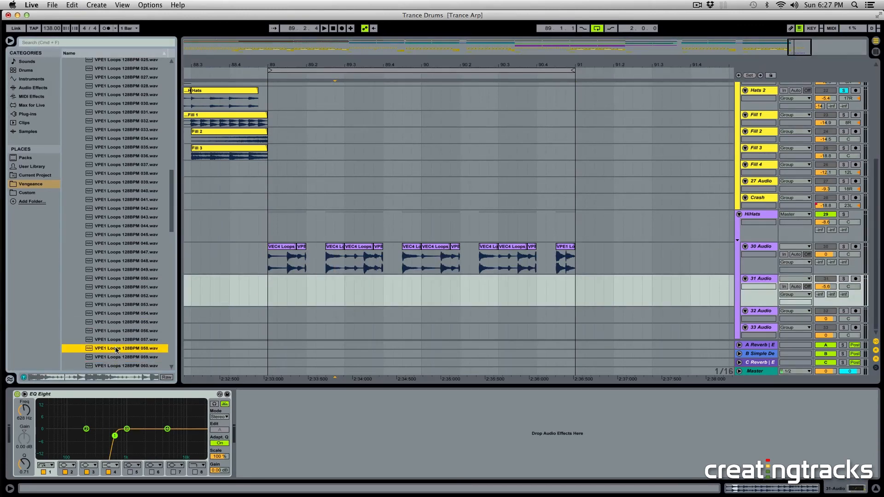
pyautogui.scroll(-3, 111, 311)
pyautogui.moveTo(111, 289); pyautogui.dragTo(283, 293)
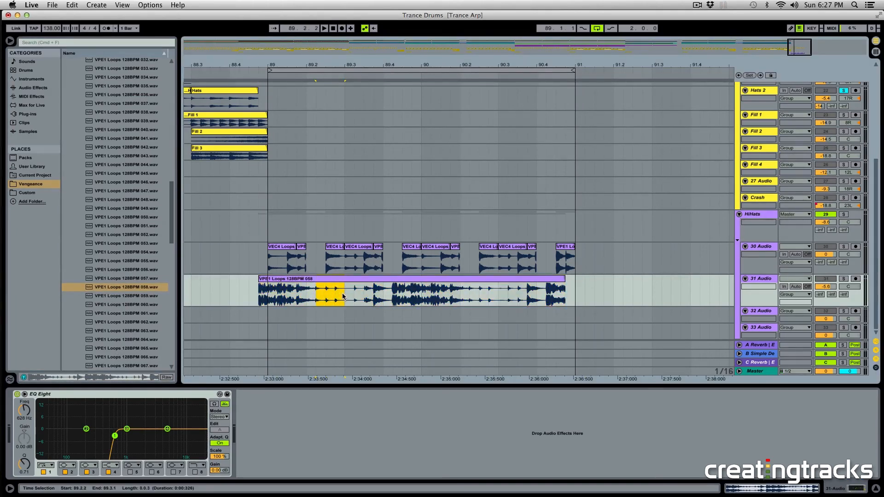
# Trim the loop on 31 Audio to the hits at 89.2.2–89.3.1 and the short piece at 90.2.3
pyautogui.moveTo(297, 298); pyautogui.dragTo(237, 298)
pyautogui.press('Delete')
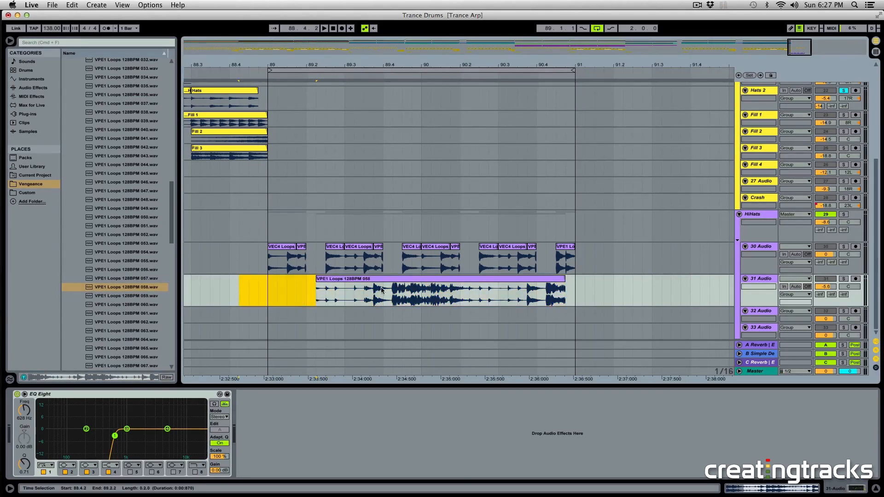
pyautogui.press('Delete')
pyautogui.click(501, 295)
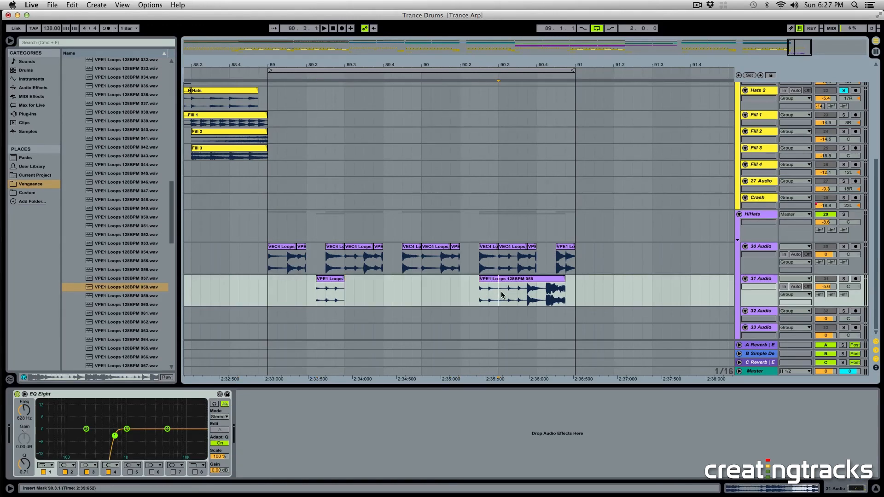
pyautogui.moveTo(565, 295); pyautogui.dragTo(492, 297)
# Solo 31 Audio, play the clip at 89.2.2 and set the track's volume to 1.5 dB
pyautogui.click(844, 278)
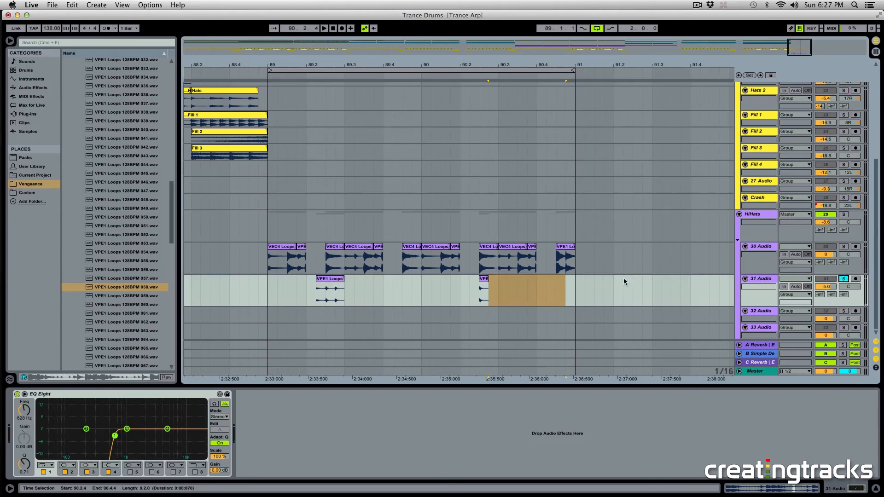
pyautogui.click(330, 281)
pyautogui.press('space')
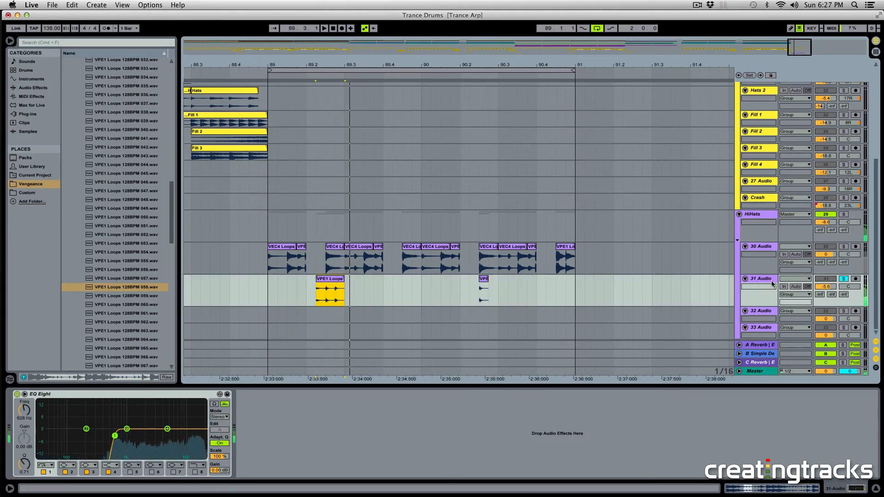
pyautogui.moveTo(825, 287); pyautogui.dragTo(826, 277)
# Arrange copies of the short VPE1 clip on 31 Audio at 89.2.1, 89.4.1, 90.2.1 and 90.4.1 while playing both hi-hat tracks
pyautogui.moveTo(330, 280); pyautogui.dragTo(474, 281)
pyautogui.click(231, 299)
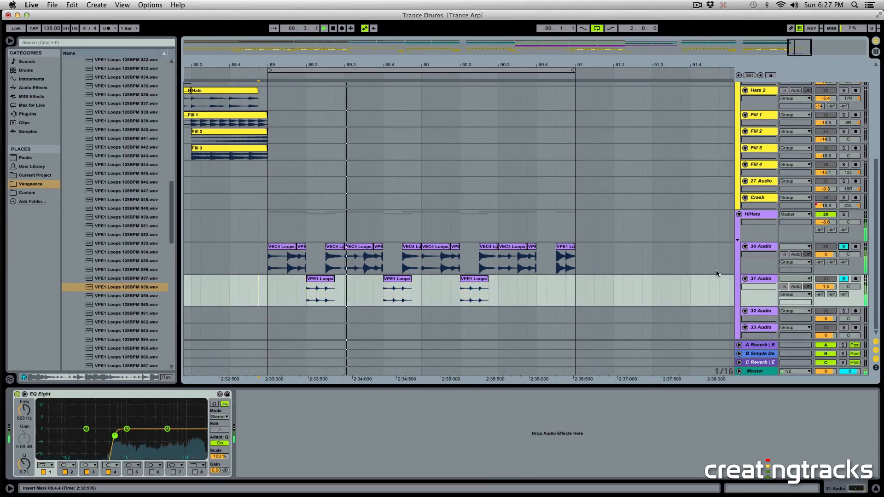
pyautogui.click(479, 289)
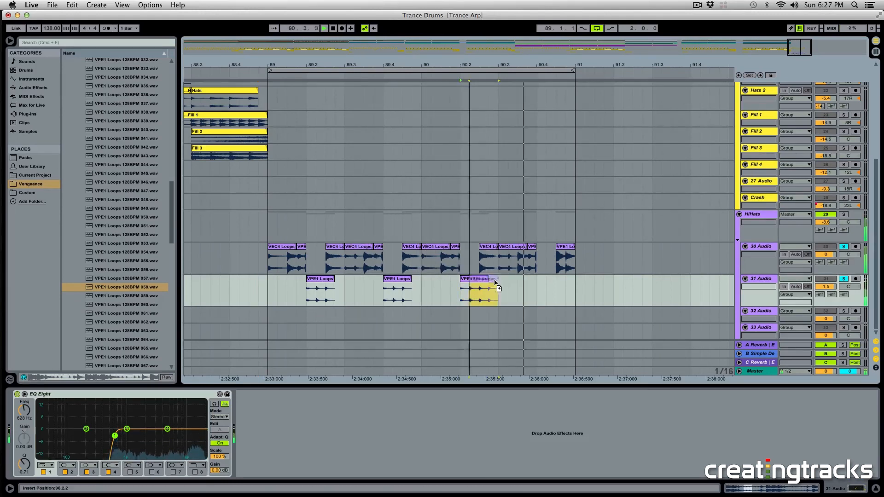
pyautogui.hotkey('ctrl', 'd')
# Turn off the solos and balance the hi-hat volumes, with 31 Audio at -1.7 dB and 30 Audio at -1.6 dB
pyautogui.click(843, 278)
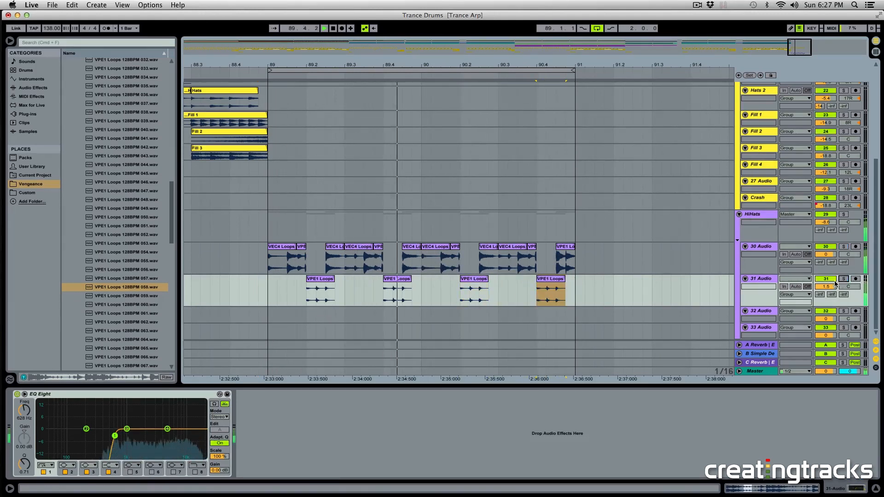
pyautogui.moveTo(828, 287); pyautogui.dragTo(825, 289)
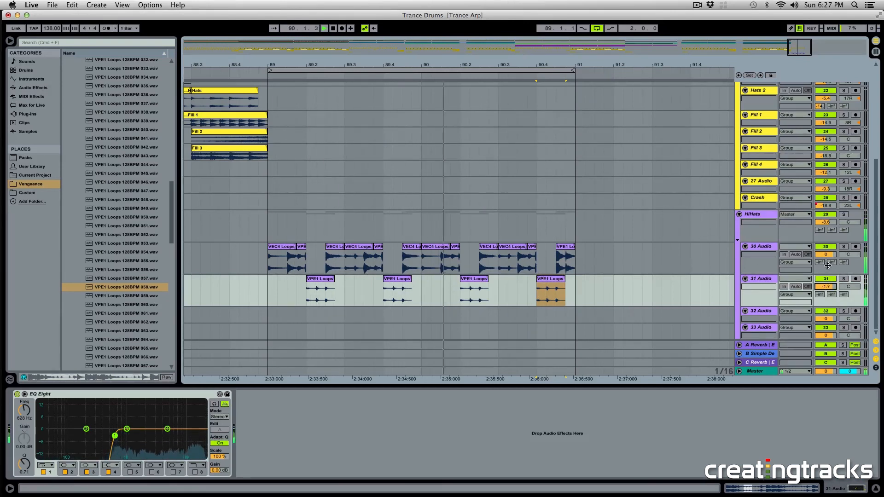
pyautogui.moveTo(825, 254); pyautogui.dragTo(828, 256)
pyautogui.press('space')
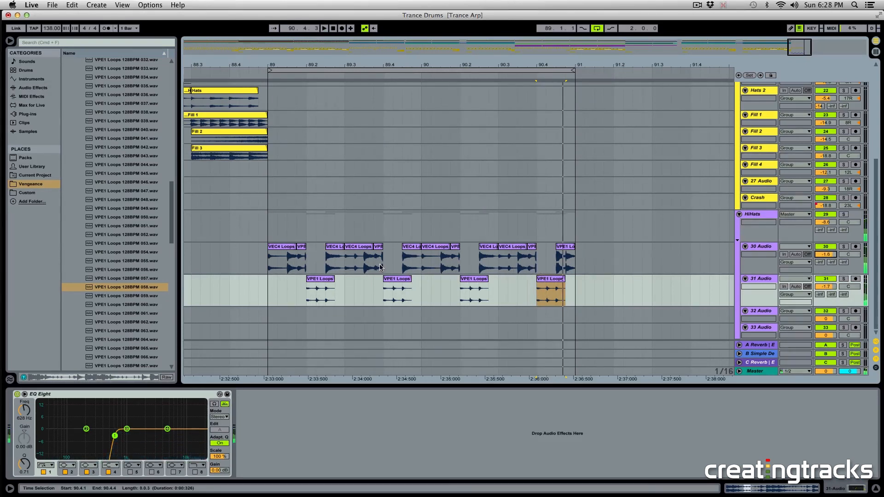
pyautogui.moveTo(267, 271); pyautogui.dragTo(547, 273)
pyautogui.click(551, 296)
pyautogui.press('super+z')
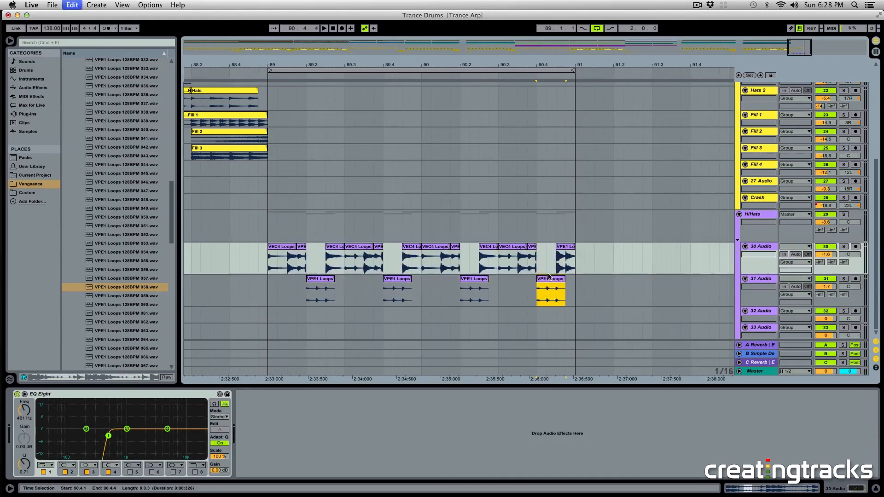
pyautogui.keyDown('shift'); pyautogui.click(563, 295); pyautogui.keyUp('shift')
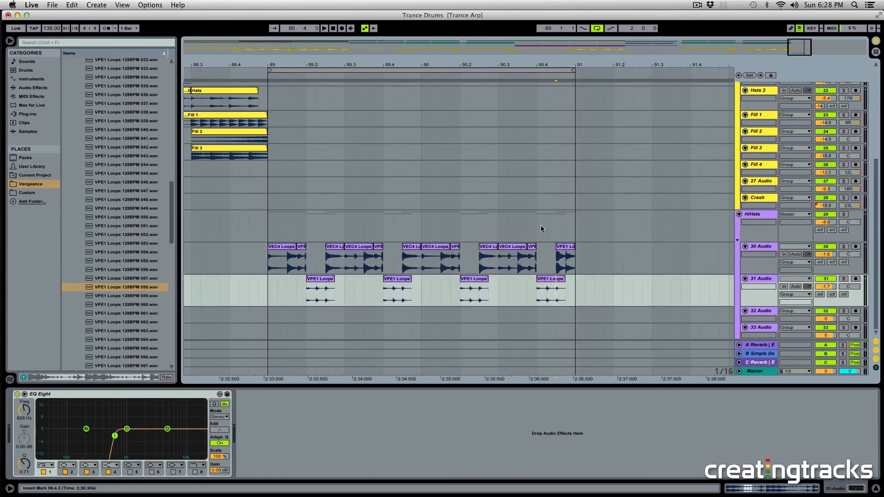
pyautogui.moveTo(535, 175)
pyautogui.mouseDown()
pyautogui.moveTo(569, 272)
pyautogui.moveTo(564, 289)
pyautogui.moveTo(536, 182)
pyautogui.mouseUp()
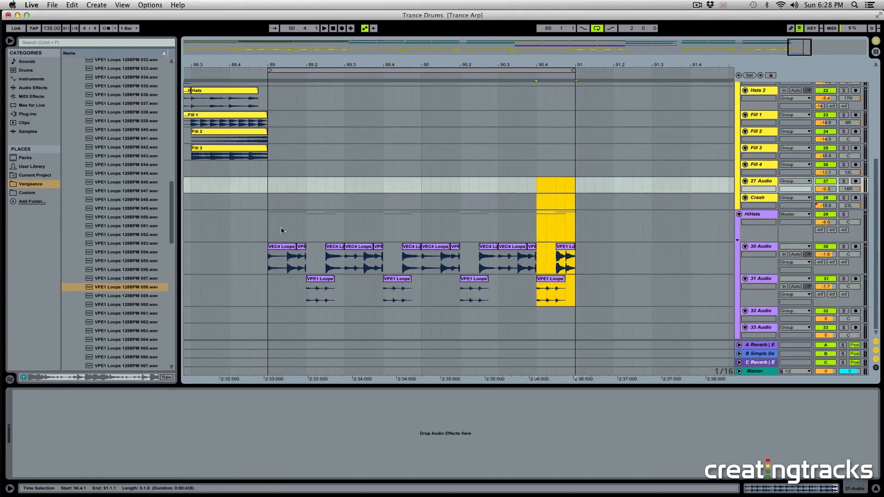
pyautogui.moveTo(271, 222)
pyautogui.mouseDown()
pyautogui.moveTo(357, 260)
pyautogui.moveTo(569, 293)
pyautogui.mouseUp()
pyautogui.click(570, 294)
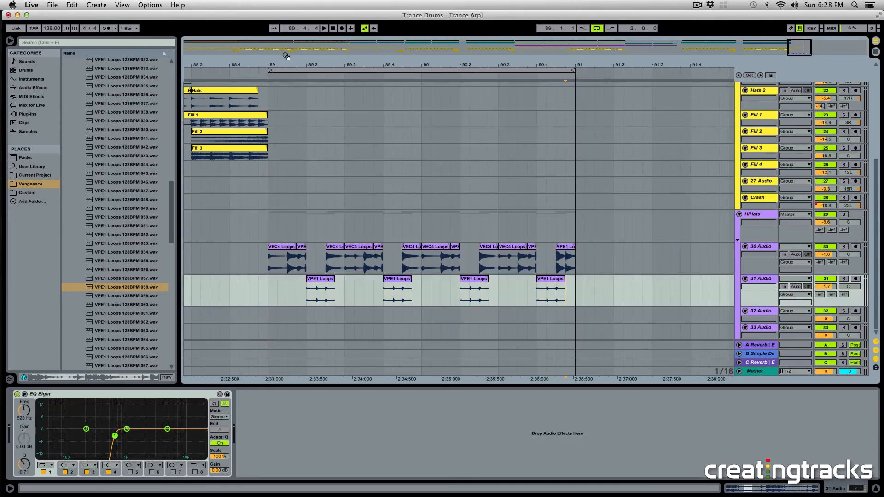